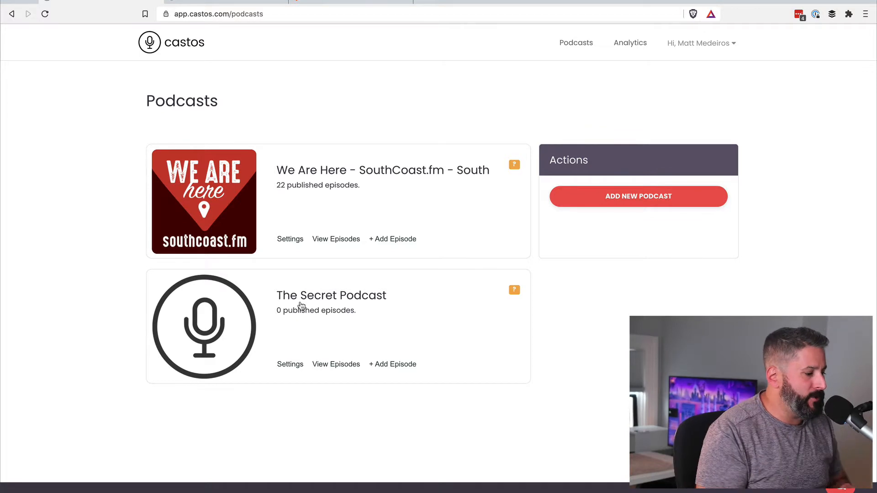
Open The Secret Podcast's settings and expand its Distribution section to review private subscribers.
left_click(289, 368)
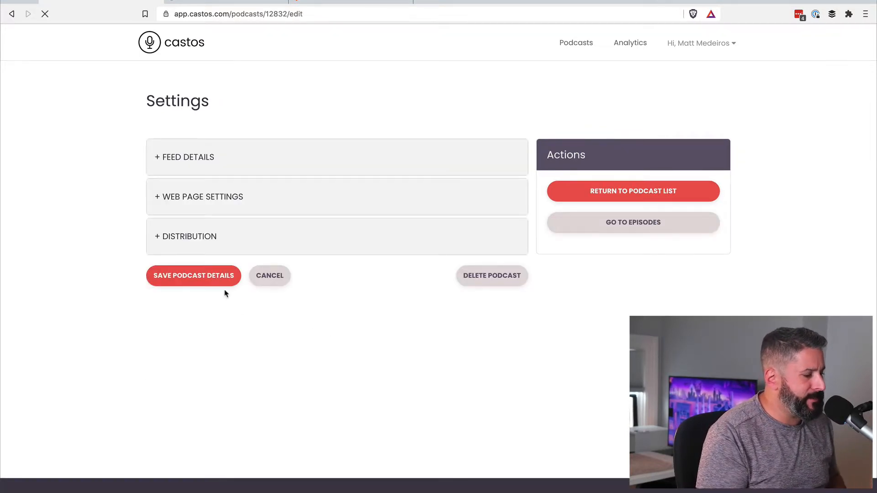
left_click(197, 238)
scroll(316, 181, "down", 3)
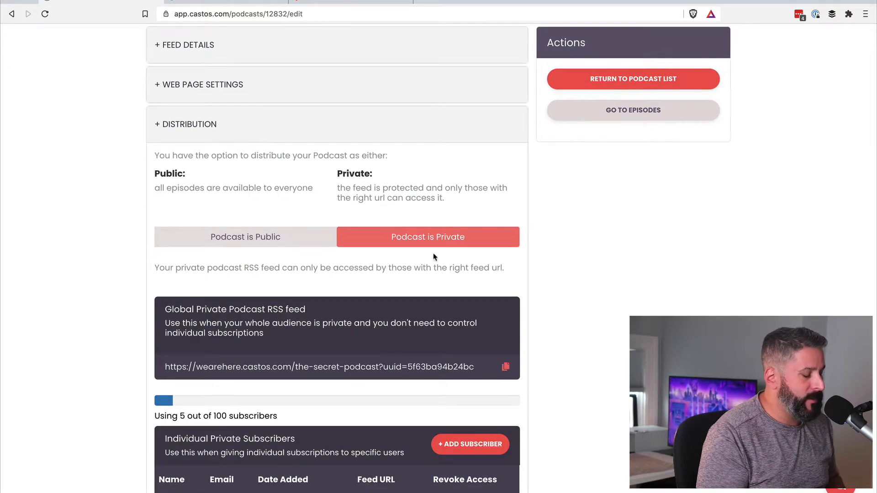
scroll(466, 266, "down", 2)
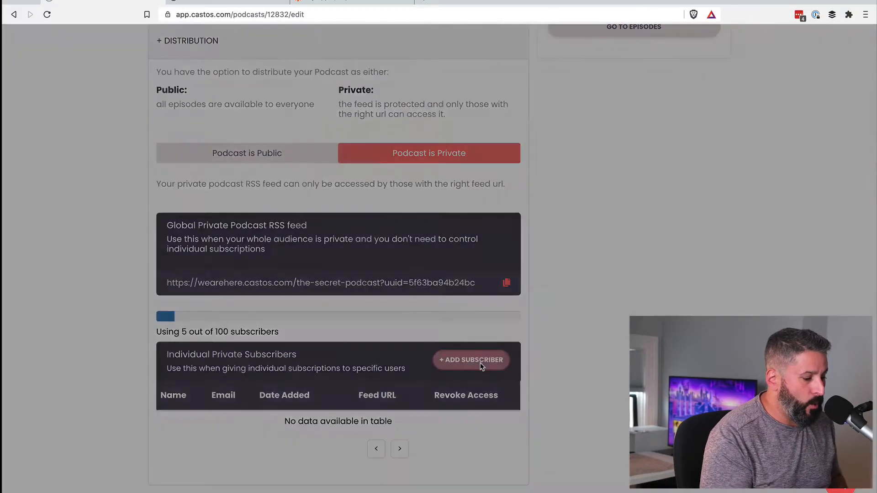
Look at the Add Subscriber form, close it without adding anyone, then go to Zapier's My Apps.
left_click(495, 280)
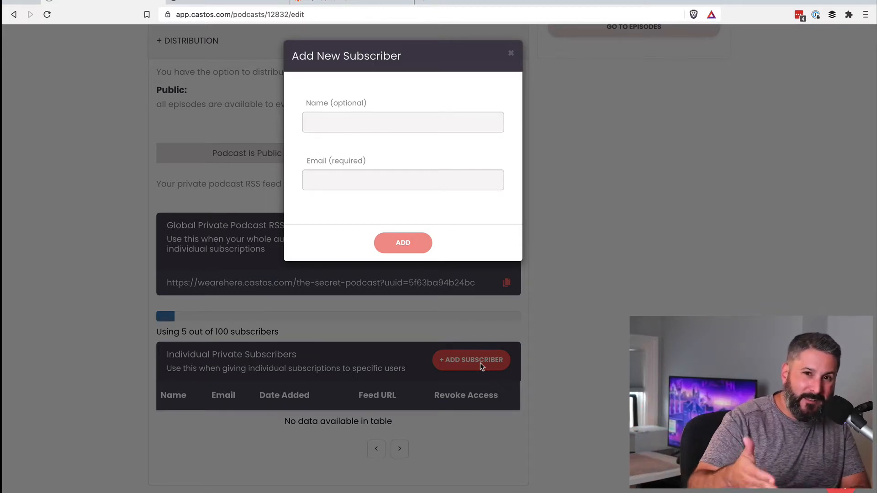
left_click(511, 54)
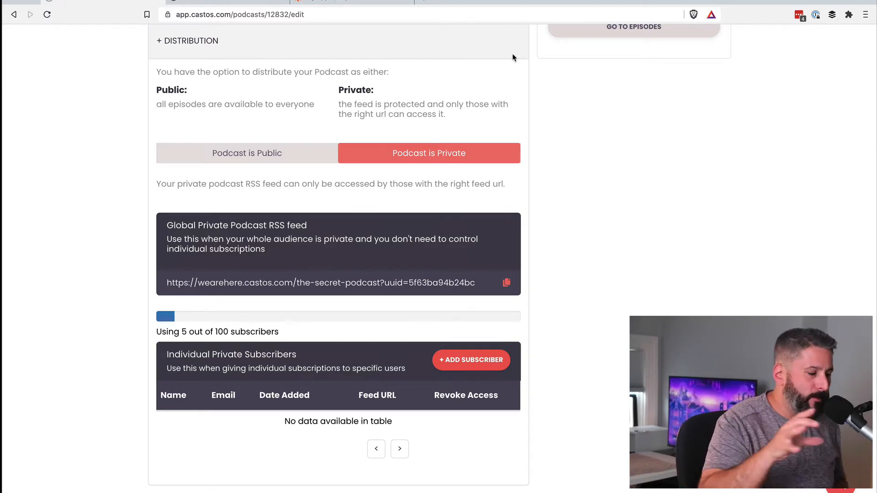
scroll(371, 141, "up", 5)
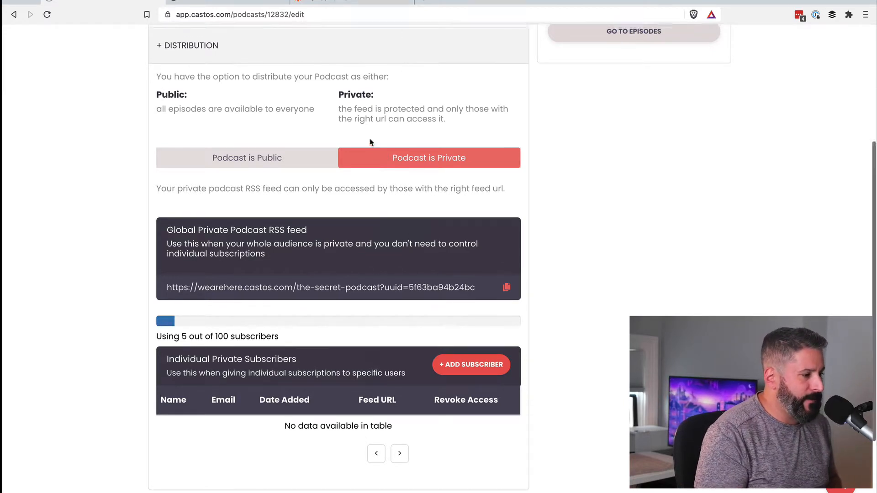
left_click(352, 2)
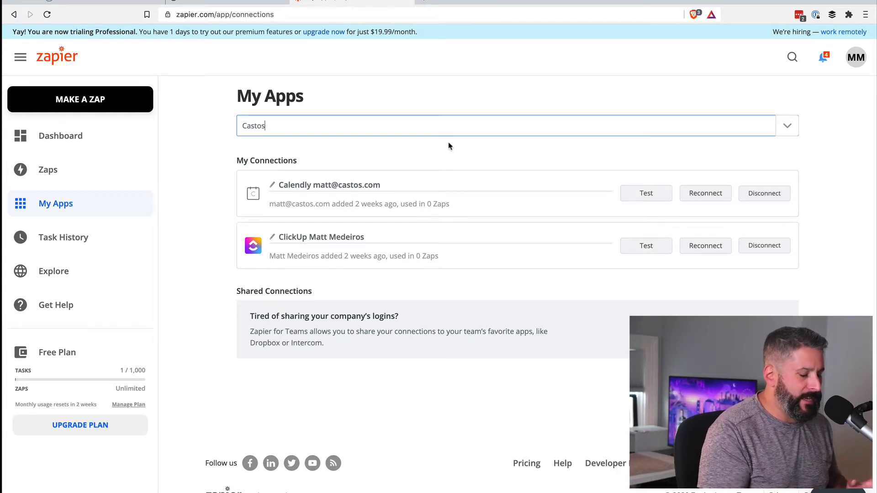
Search My Apps for 'castos' and start a Castos connection, centring its authorization window.
key("BackSpace")
key("BackSpace")
key("BackSpace")
key("BackSpace")
key("BackSpace")
key("BackSpace")
type("cas")
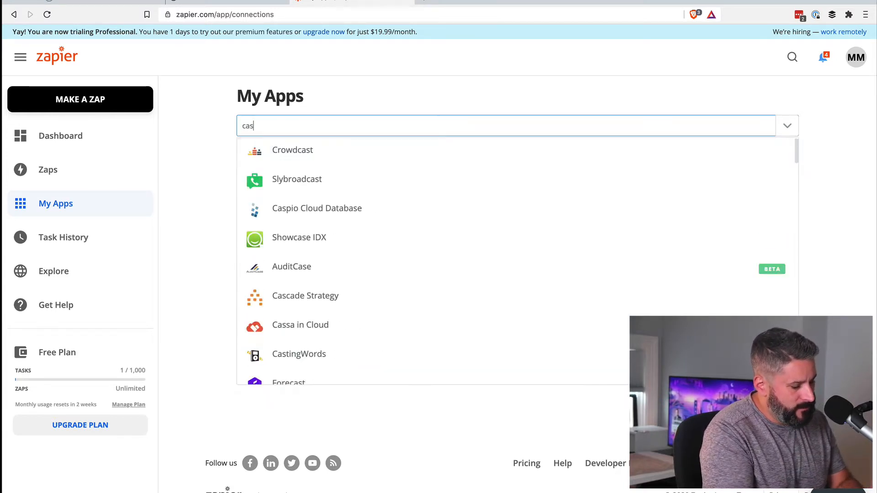
type("tos")
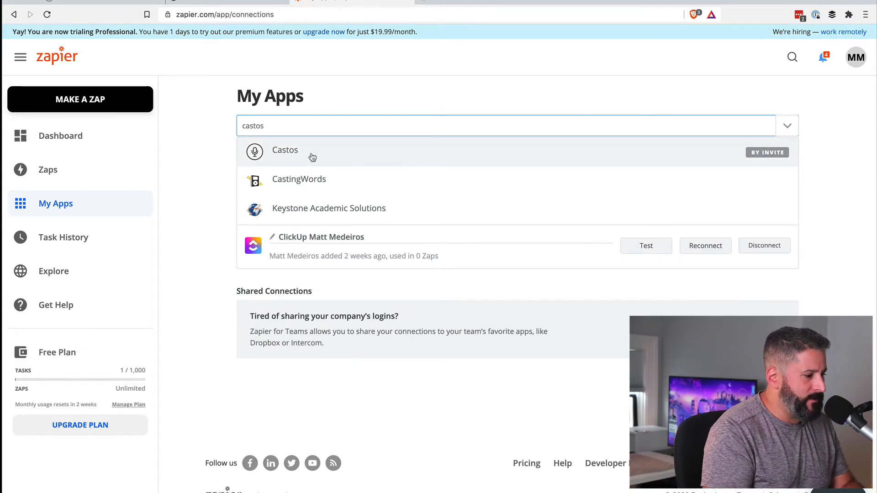
left_click(294, 154)
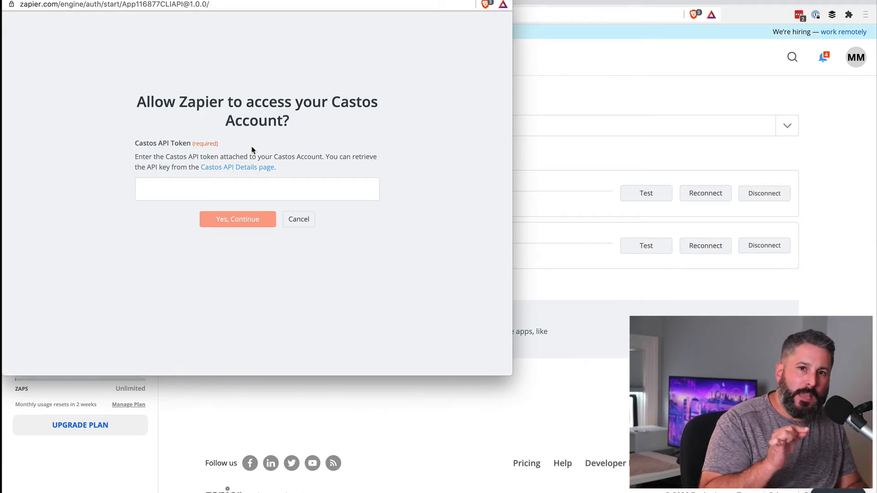
left_click_drag(204, 1, 474, 42)
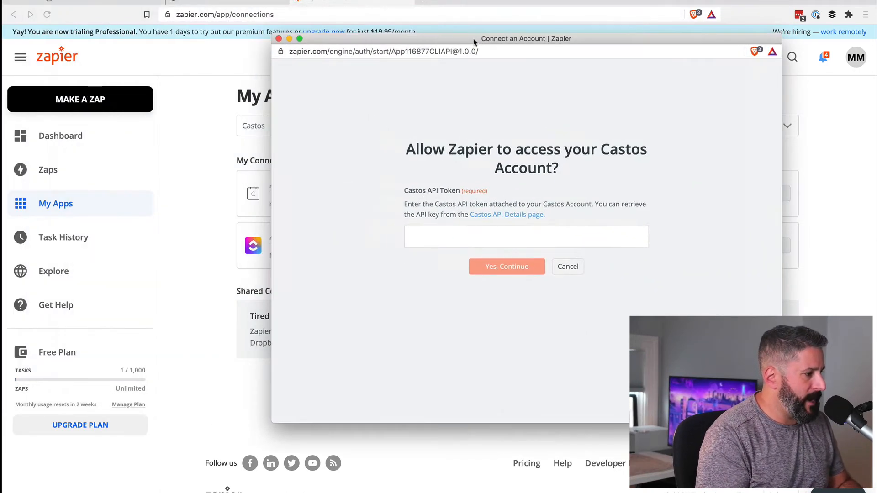
left_click(124, 1)
Copy the API token from Castos's Integrations > REST Api page.
left_click(711, 46)
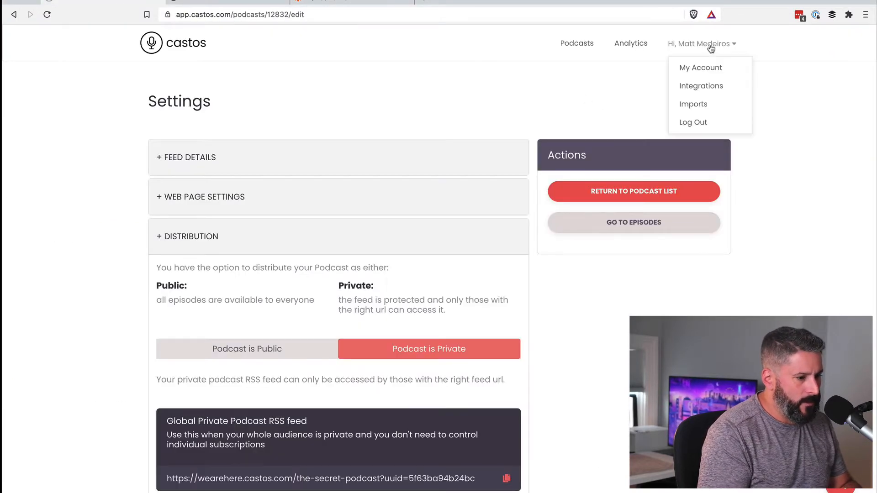
left_click(706, 92)
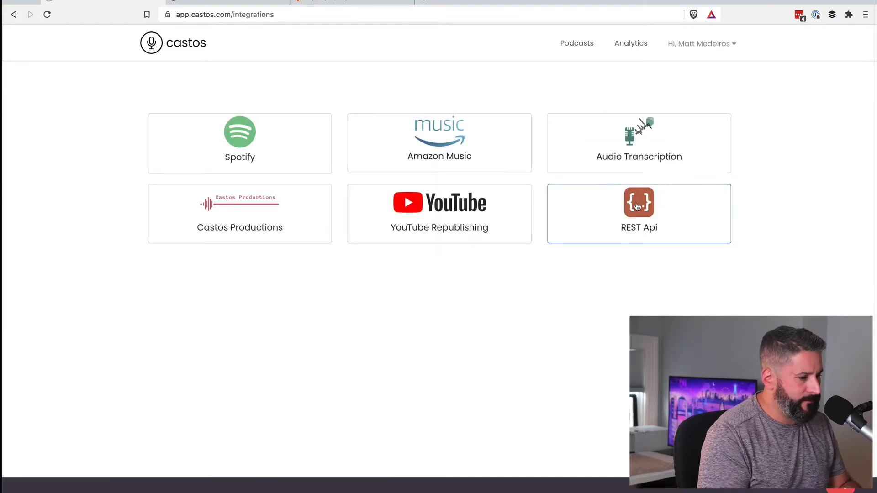
left_click(637, 206)
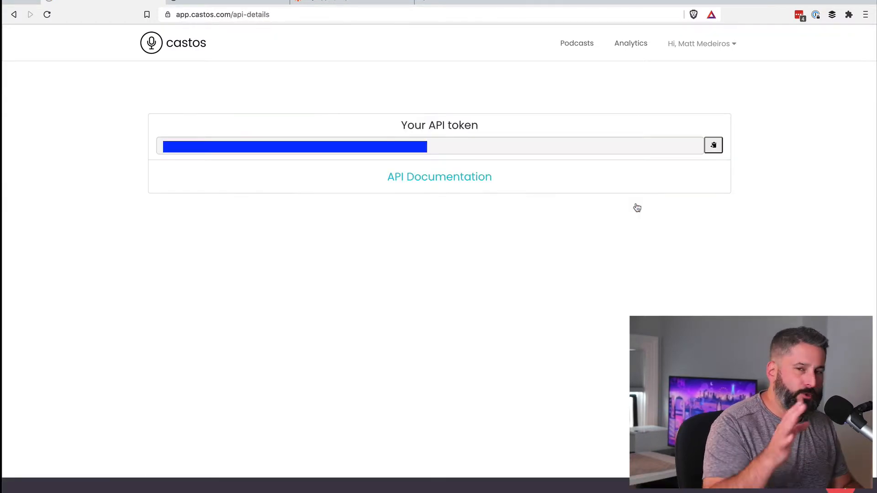
left_click(713, 146)
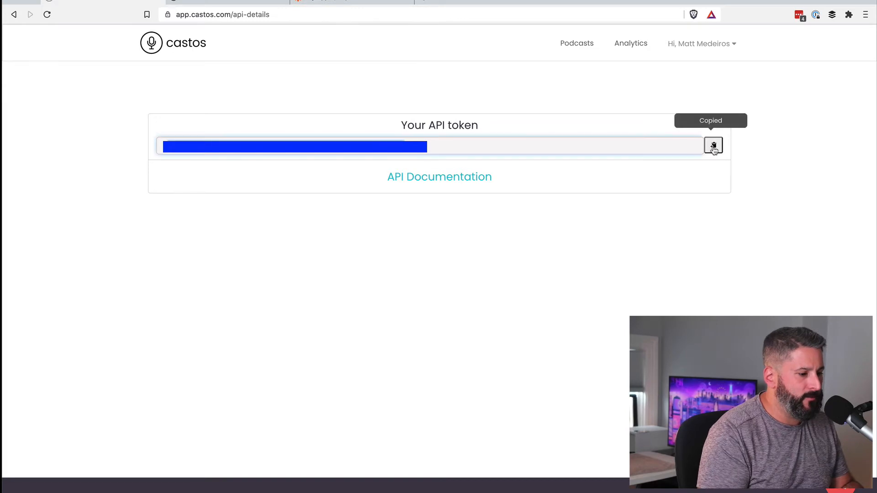
Paste the token into Zapier's Castos authorization window and confirm the connection.
key("alt+Tab")
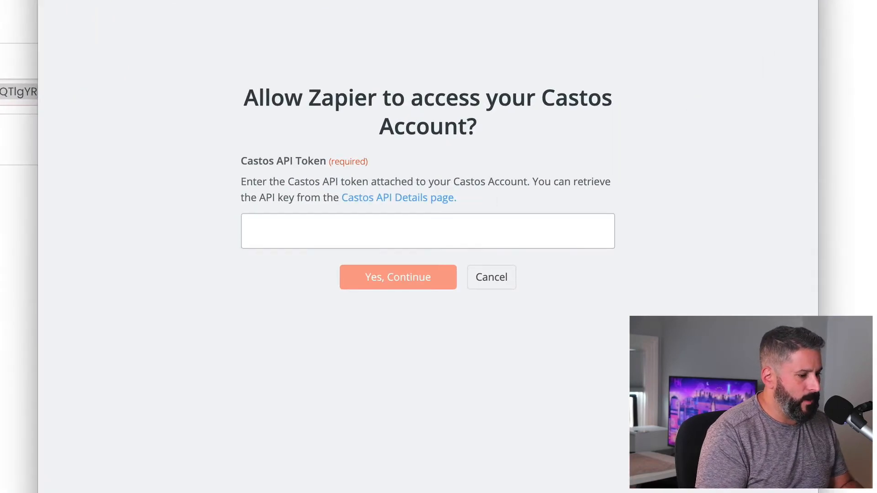
key("ctrl+v")
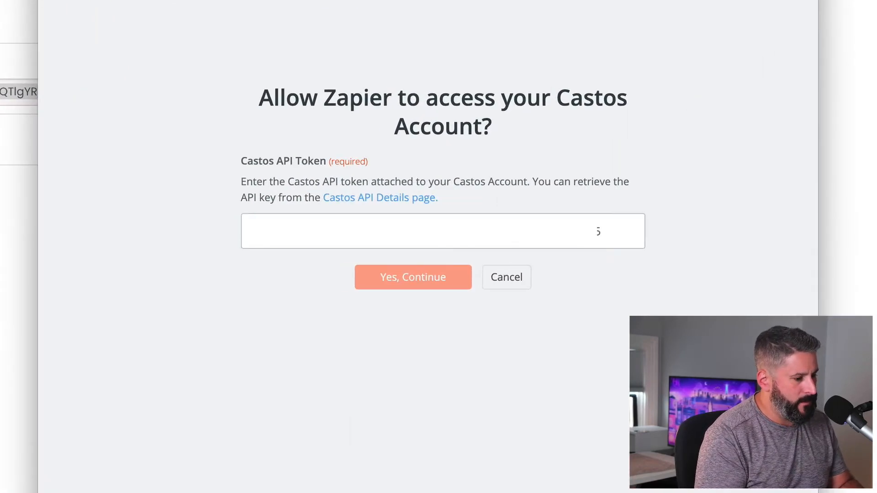
left_click(404, 279)
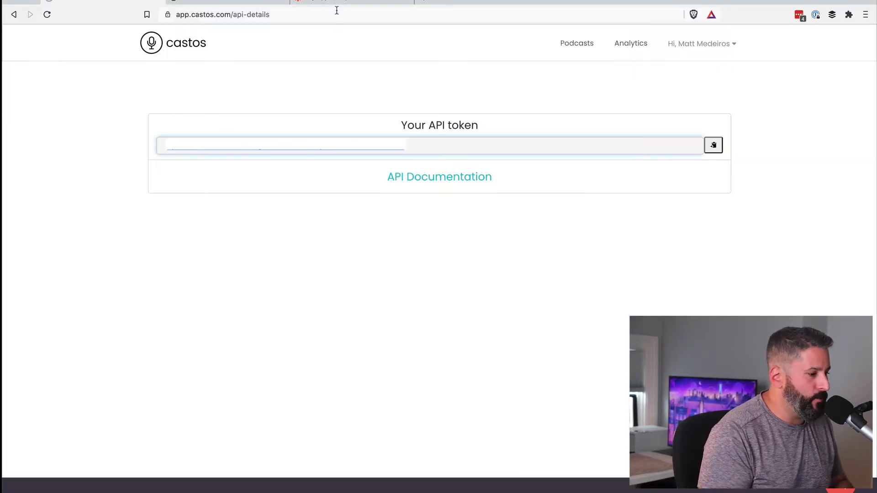
left_click(332, 2)
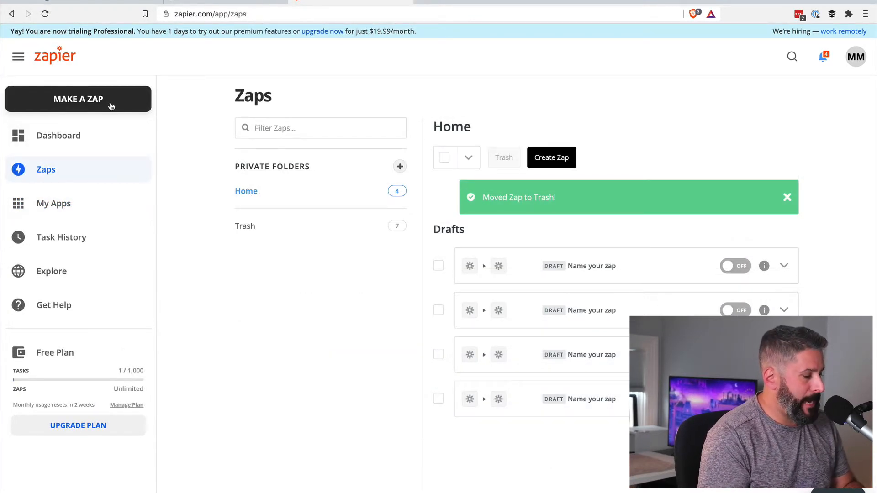
Create a new zap triggered by Gravity Forms New Form Submission and copy its webhook URL.
left_click(110, 106)
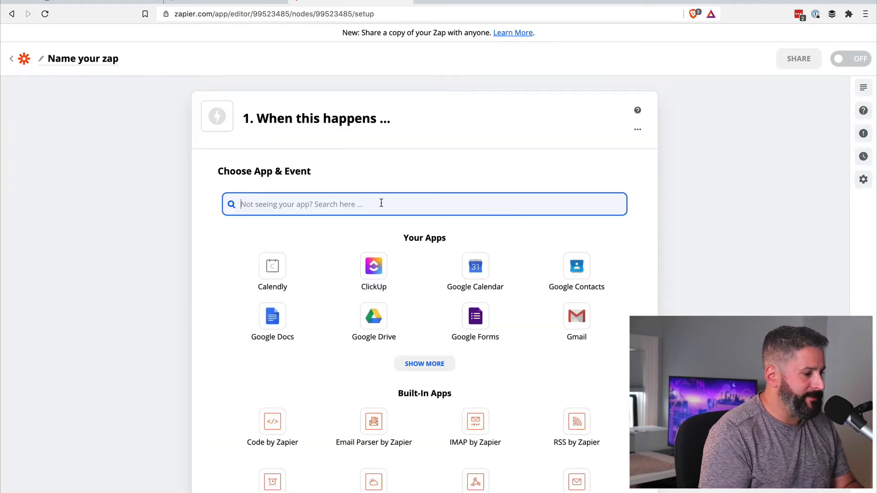
type("grav")
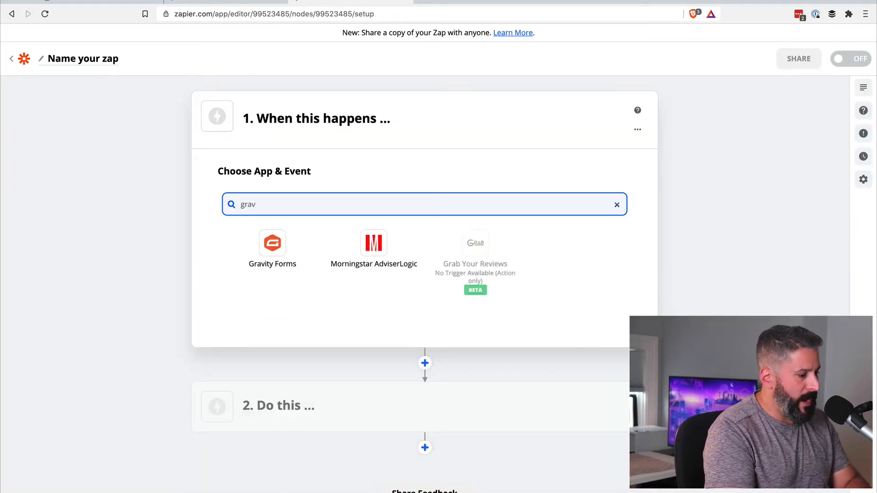
left_click(296, 245)
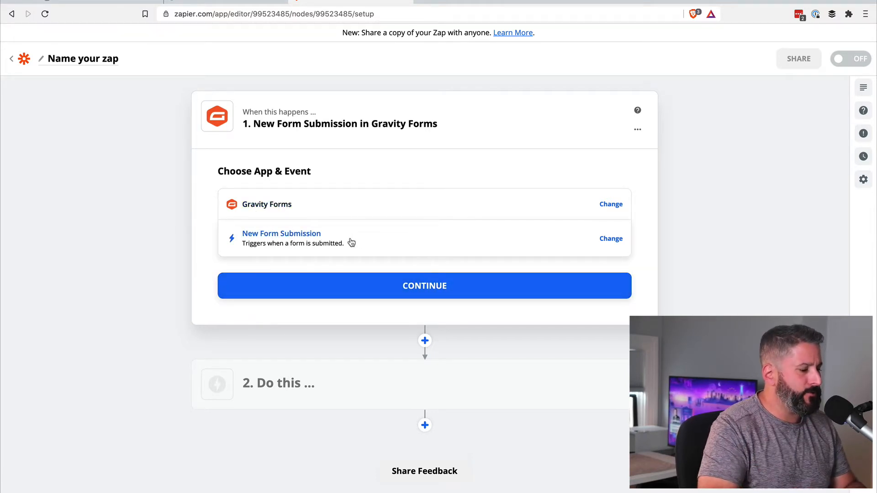
left_click(466, 291)
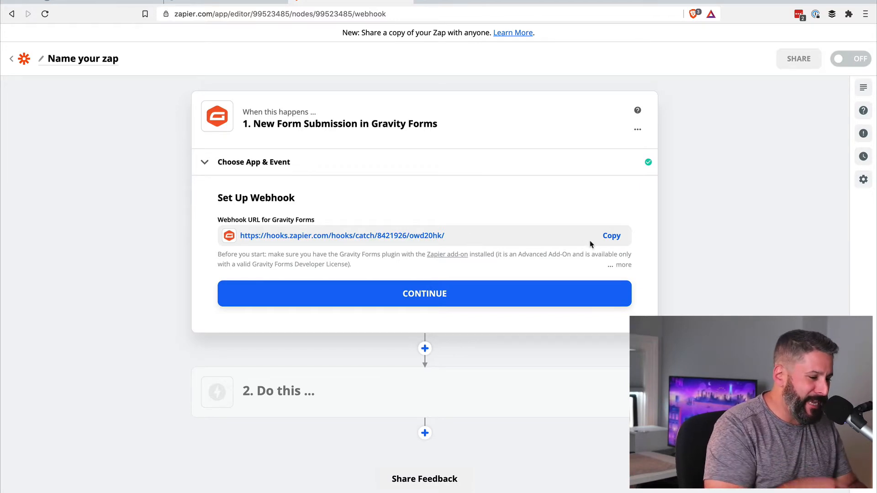
left_click(614, 243)
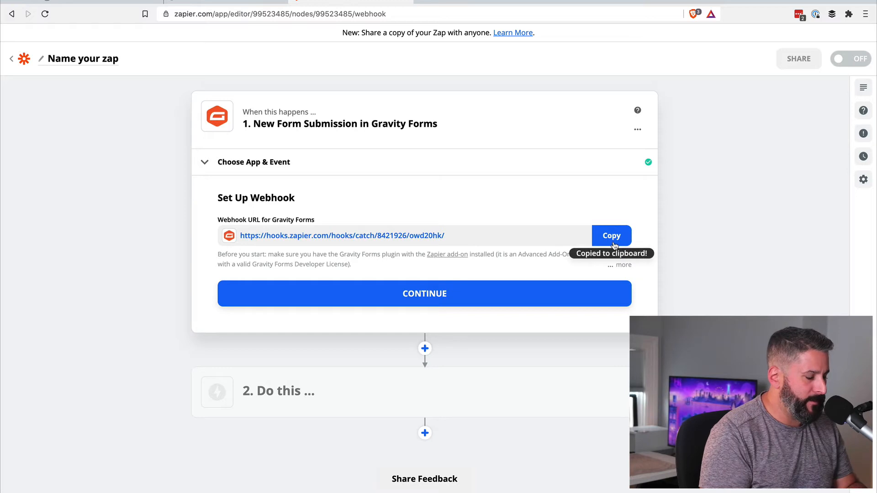
left_click(429, 297)
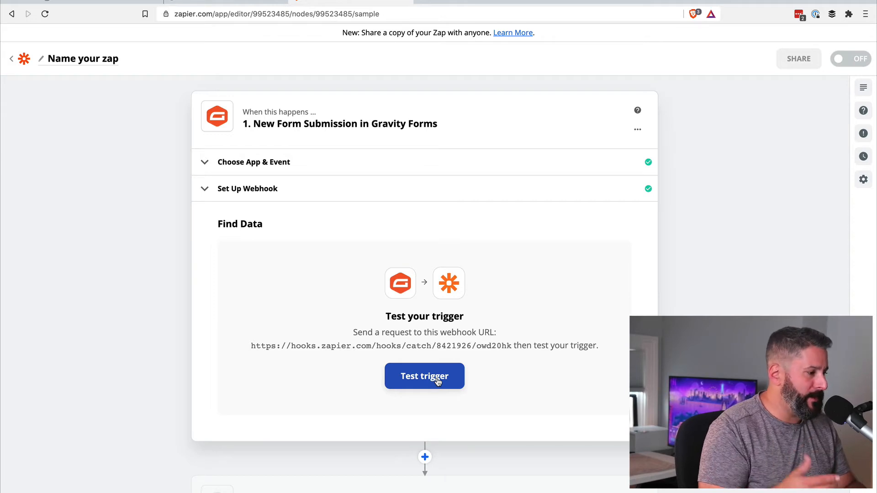
Create a new Gravity Forms form named 'Private Podcast Form' in WordPress.
left_click(247, 5)
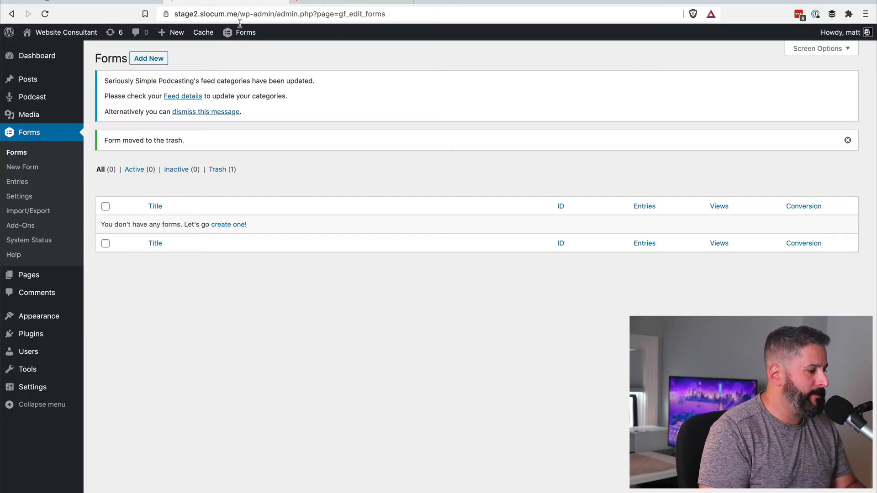
left_click(149, 53)
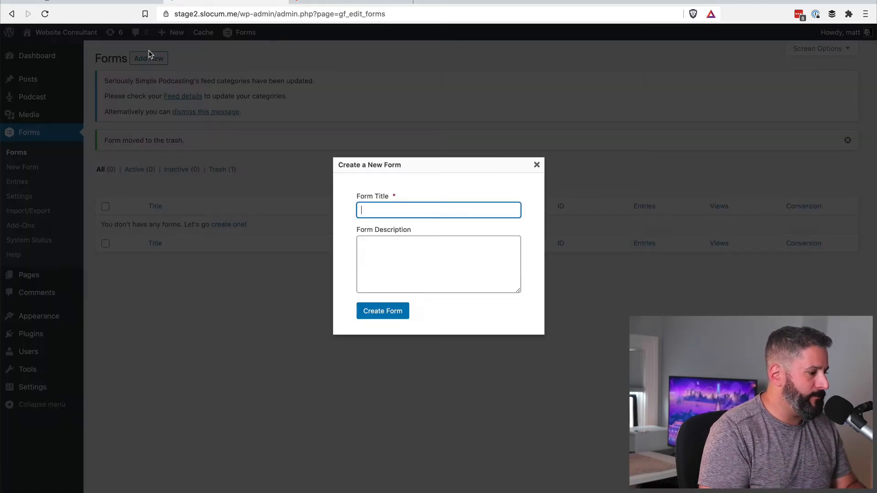
type("Privat")
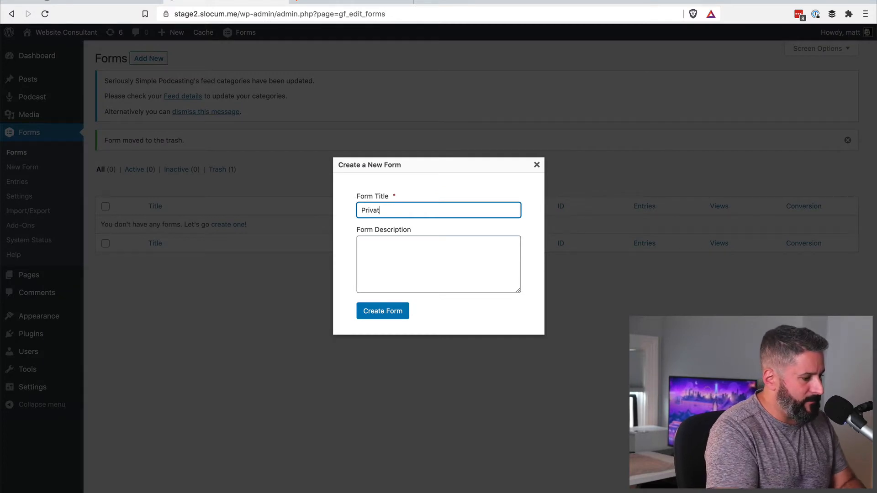
type("e Podcast")
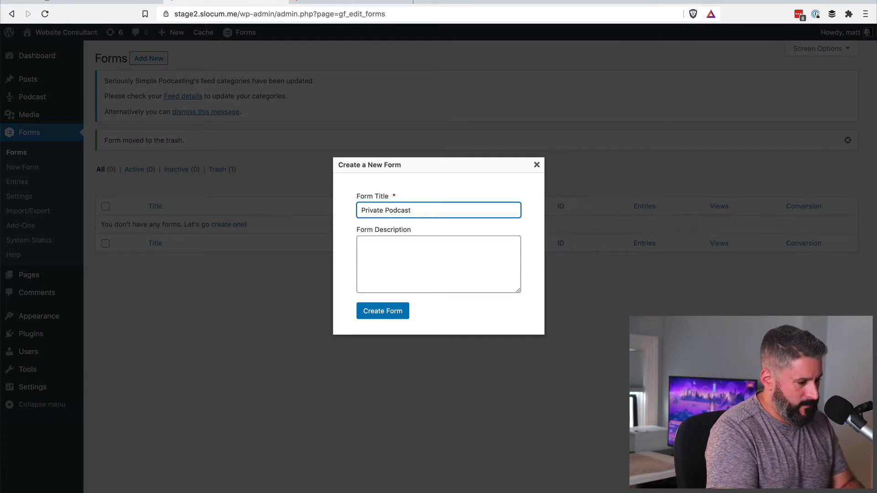
type(" Form")
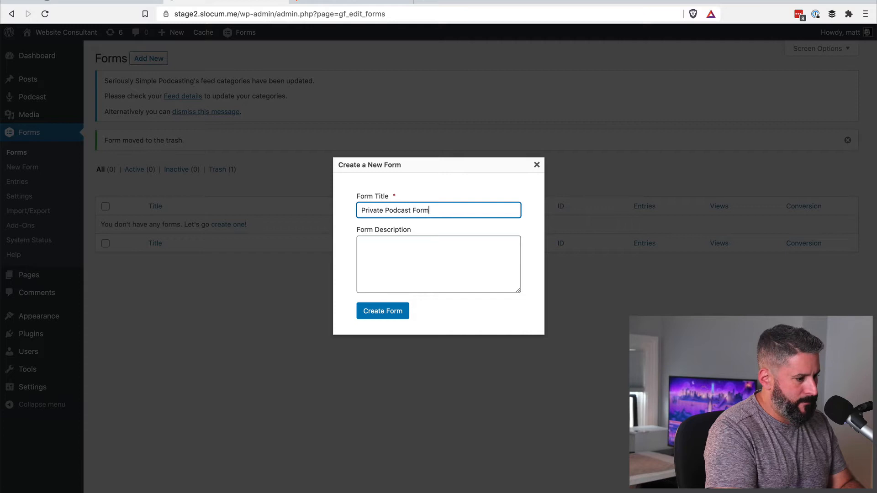
left_click(383, 313)
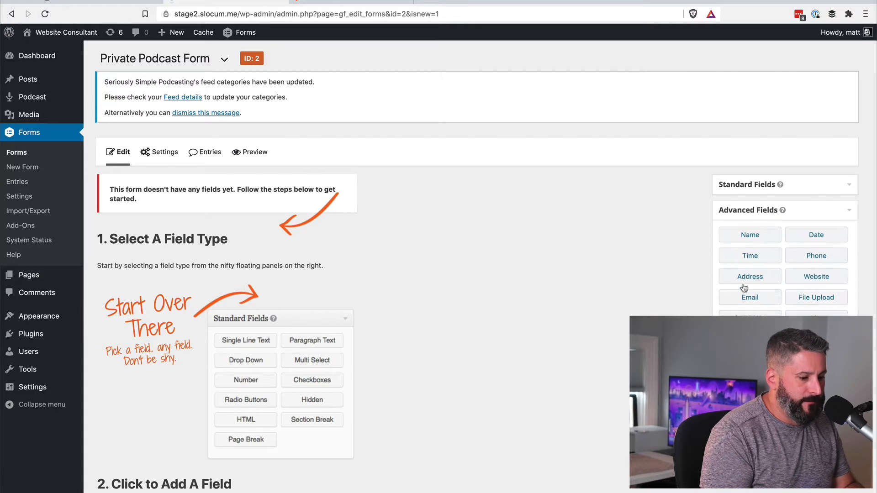
Add a Name field and an Email field to the form and save it.
left_click(749, 235)
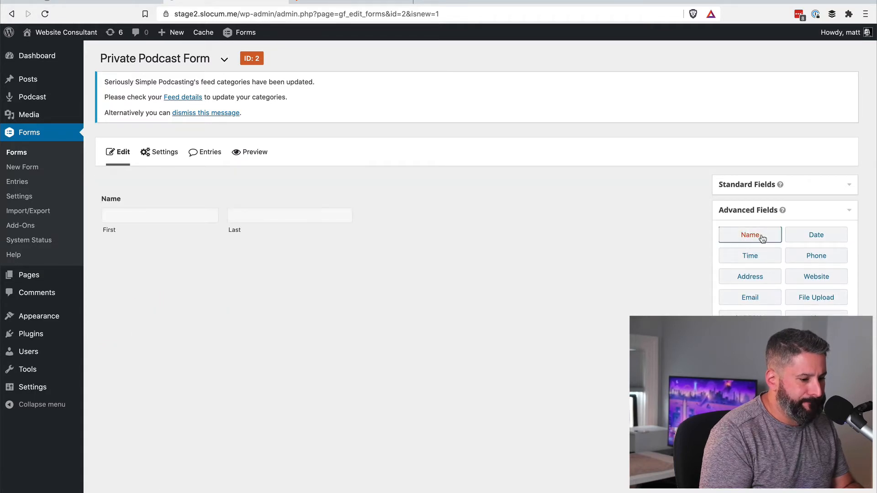
left_click(750, 297)
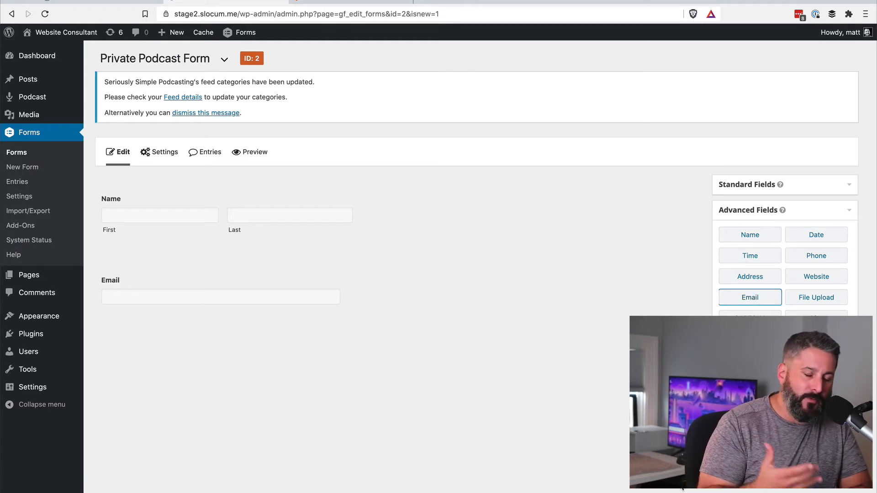
left_click(741, 421)
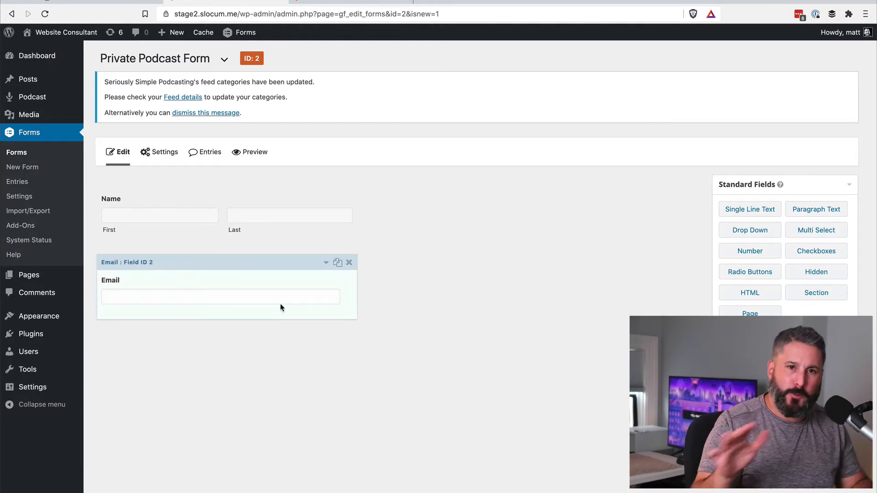
mouse_move(164, 162)
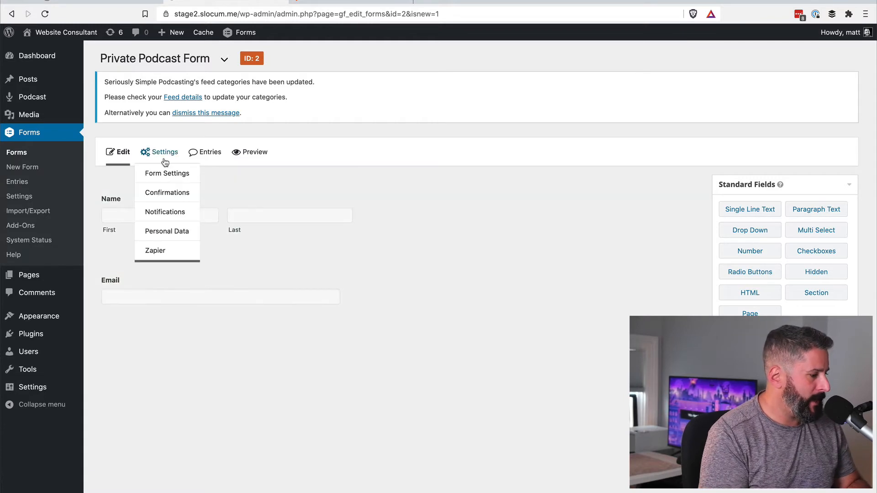
Add and save a Zapier feed named 'Private Podcast' using the pasted Zapier webhook URL.
left_click(164, 256)
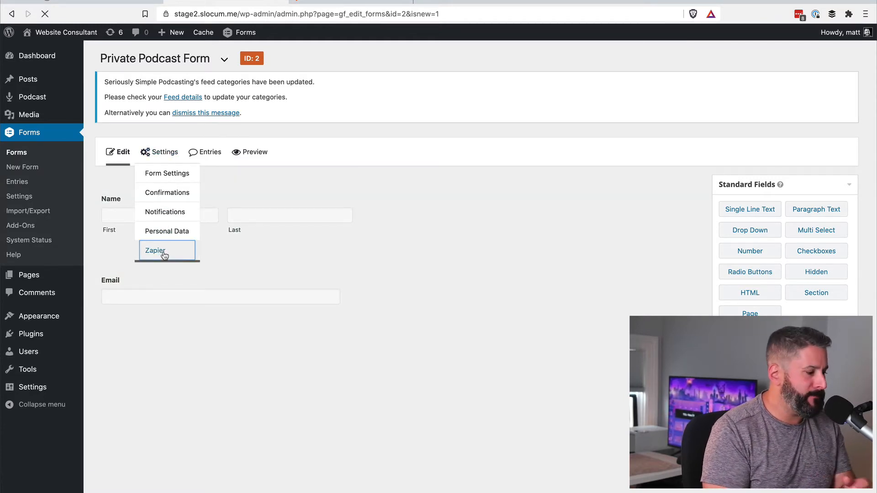
left_click(287, 190)
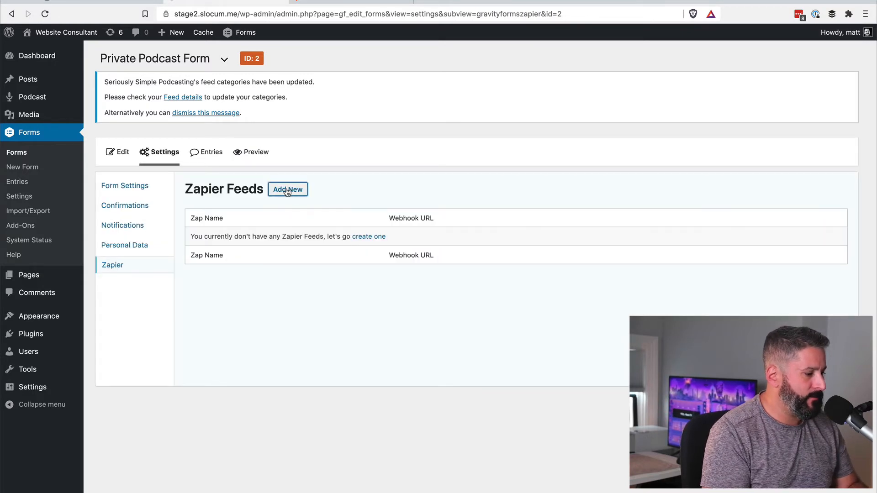
left_click(320, 217)
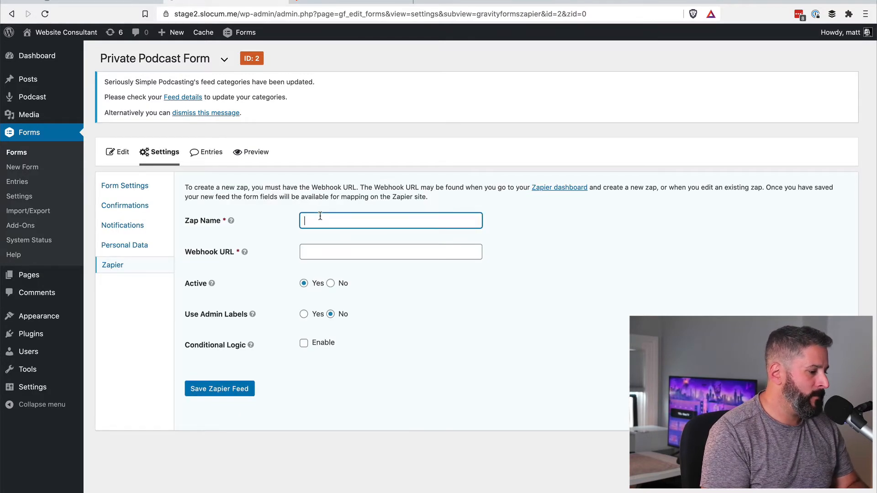
type("Private P")
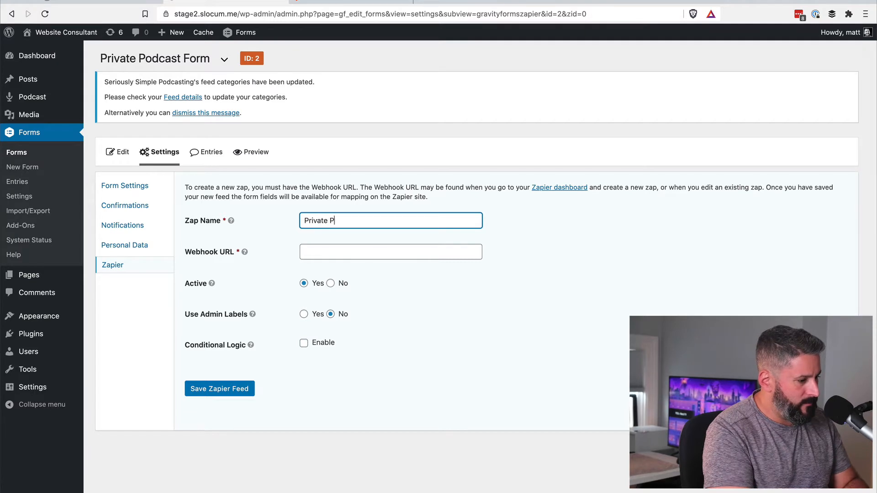
type("odcsast")
left_click(245, 252)
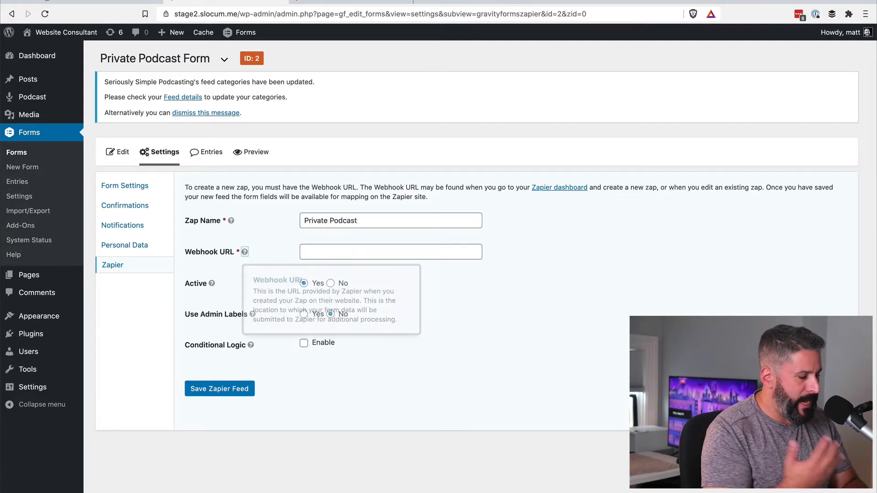
left_click(320, 246)
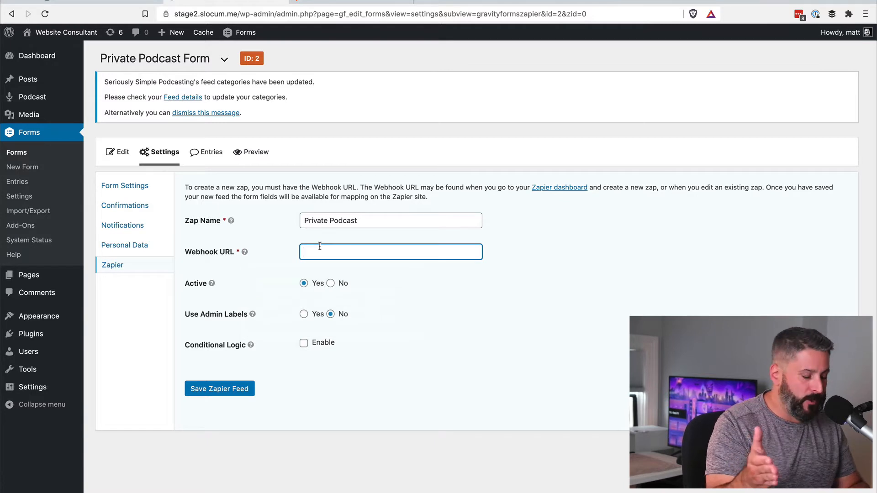
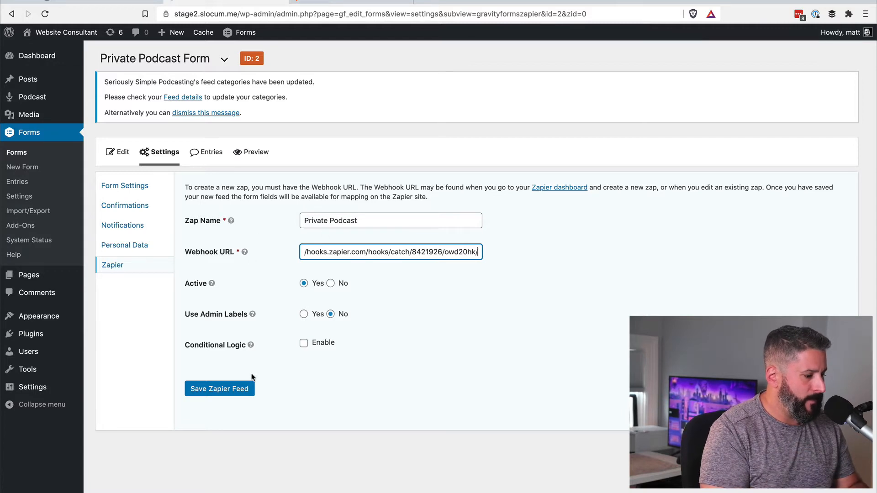
left_click(238, 392)
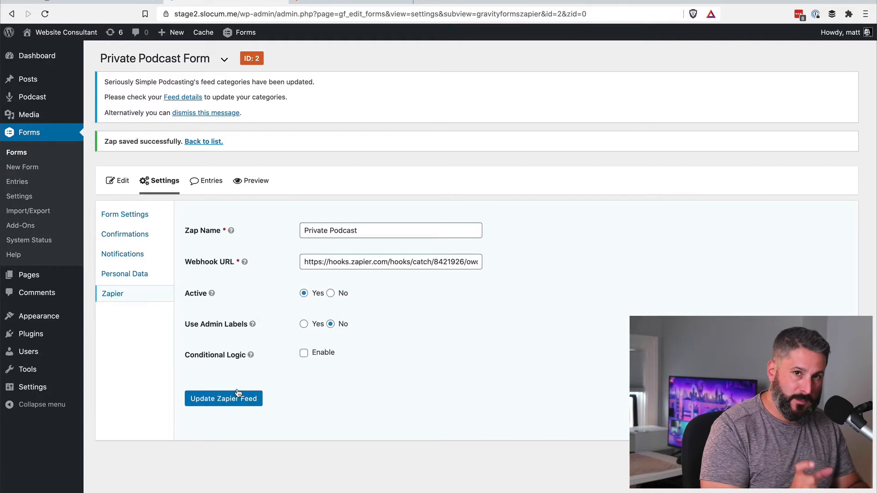
left_click(355, 1)
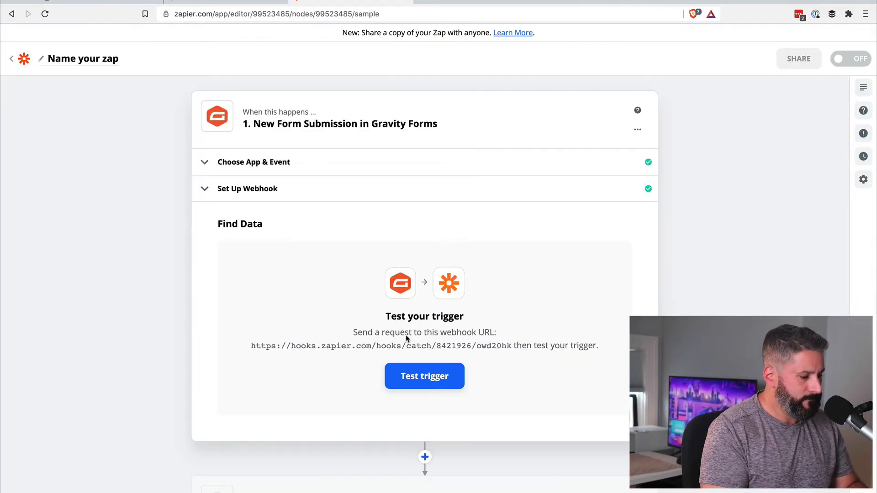
Test the Gravity Forms trigger, review sample Request A, and continue to the action step.
left_click(424, 386)
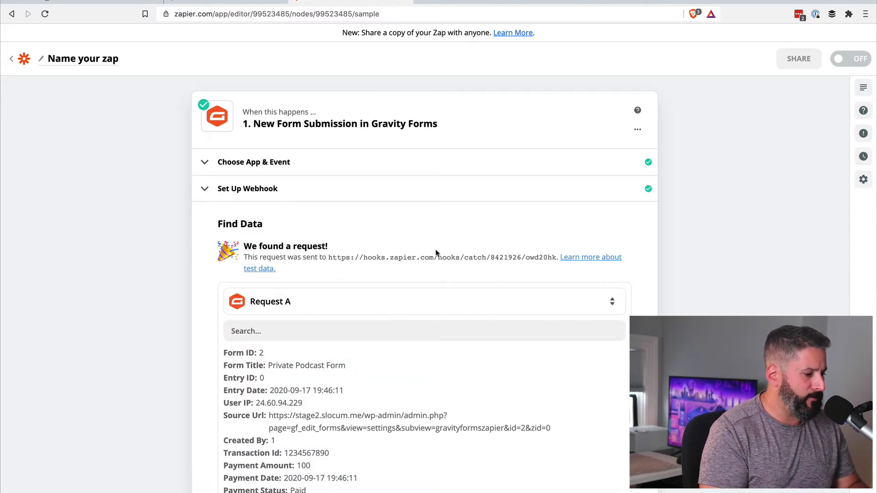
scroll(466, 261, "down", 3)
scroll(387, 351, "down", 3)
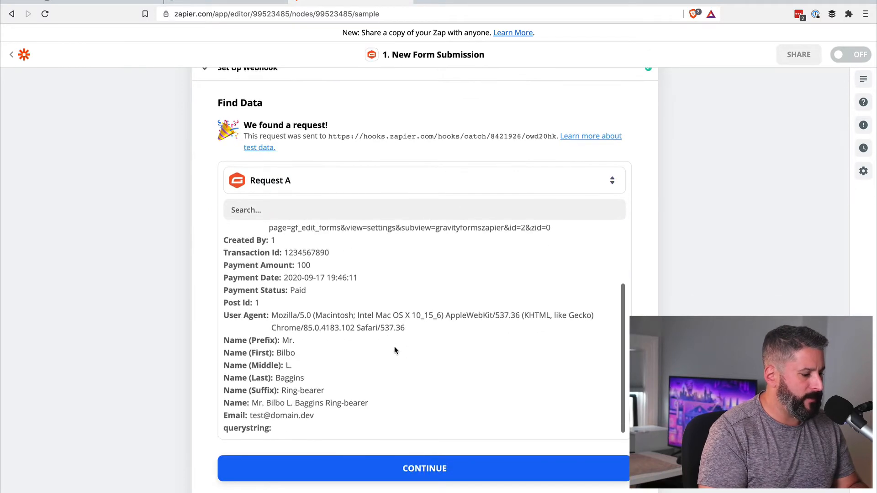
left_click(423, 470)
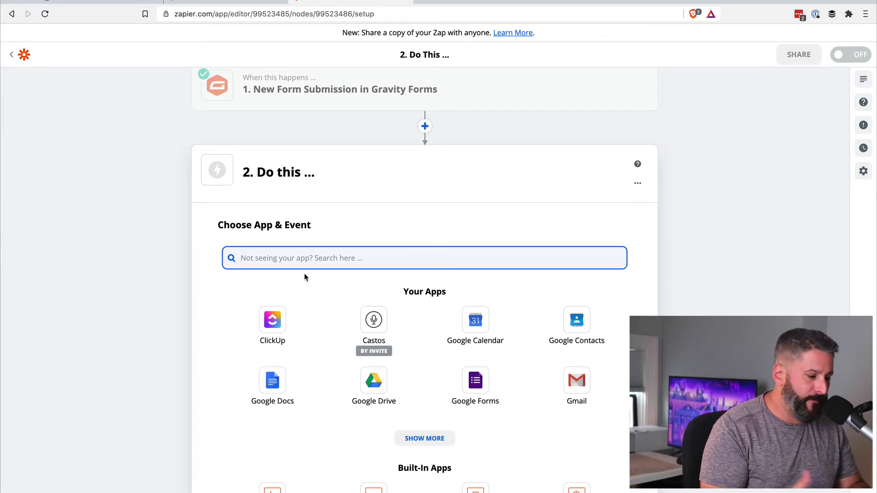
Set the action to Castos Create Private Subscriber using the connected Castos account.
left_click(373, 329)
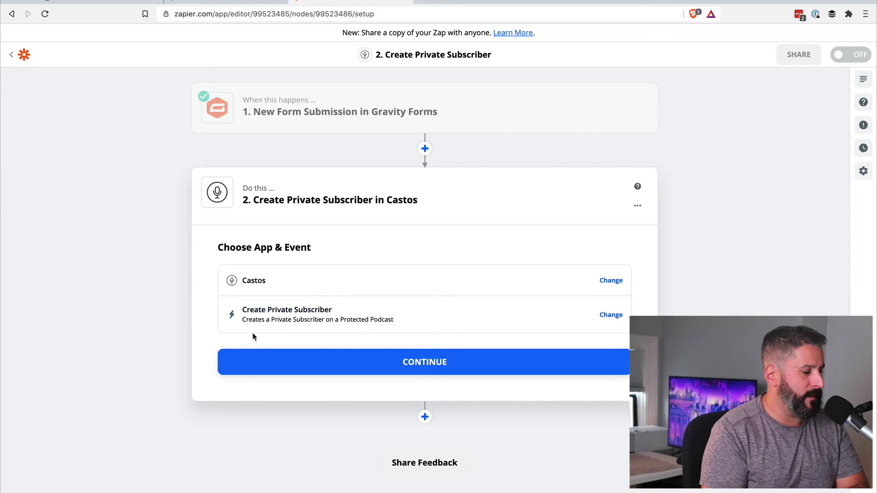
left_click(426, 363)
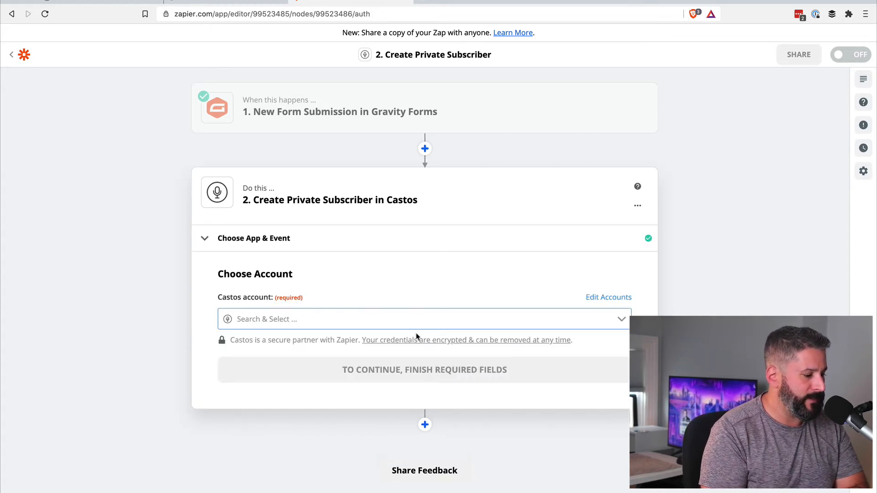
left_click(345, 318)
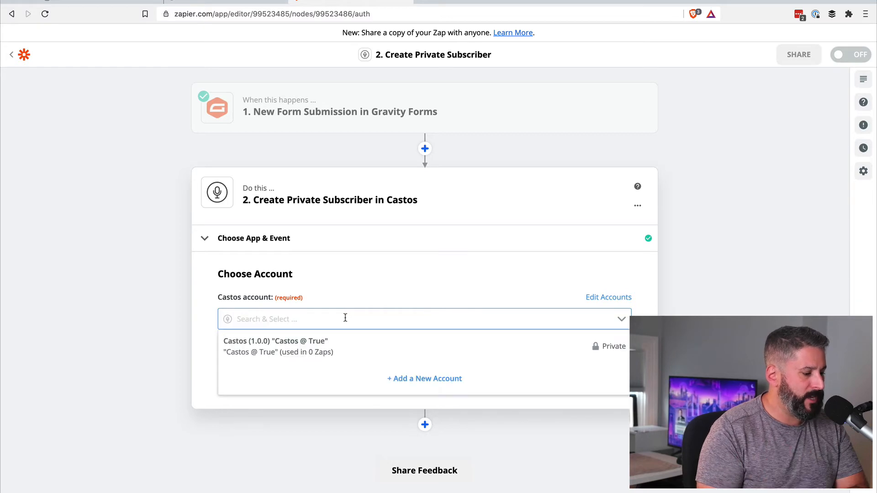
left_click(336, 346)
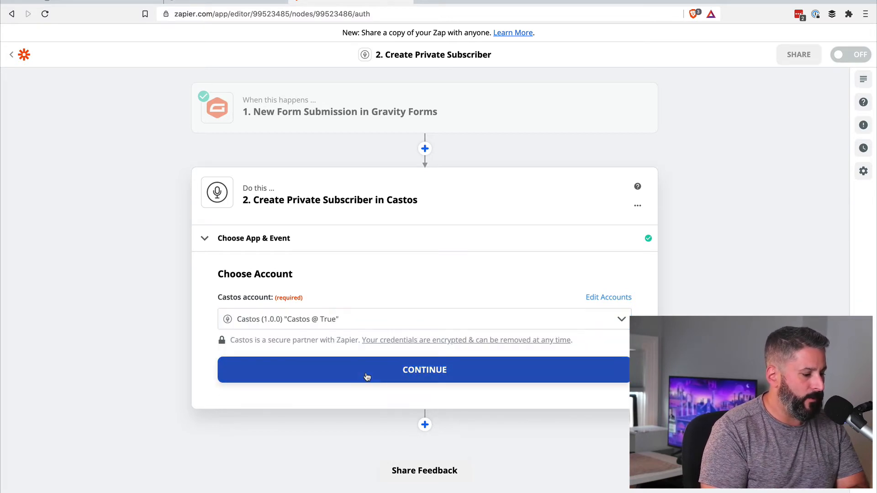
left_click(367, 376)
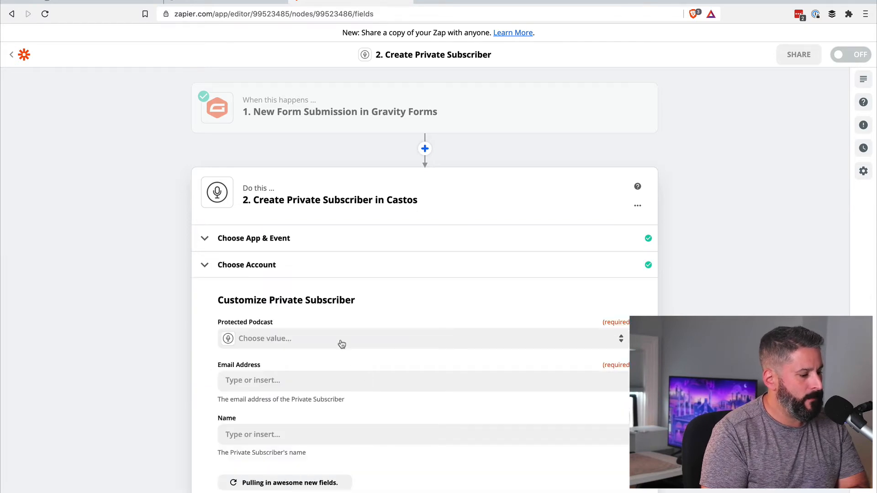
Choose The Secret Podcast as the protected podcast, after checking the Castos podcasts list.
left_click(338, 335)
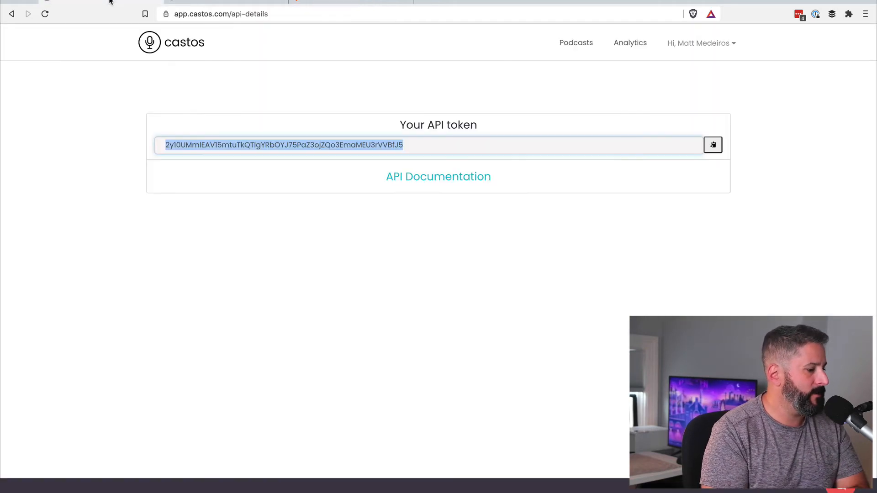
left_click(110, 4)
left_click(150, 44)
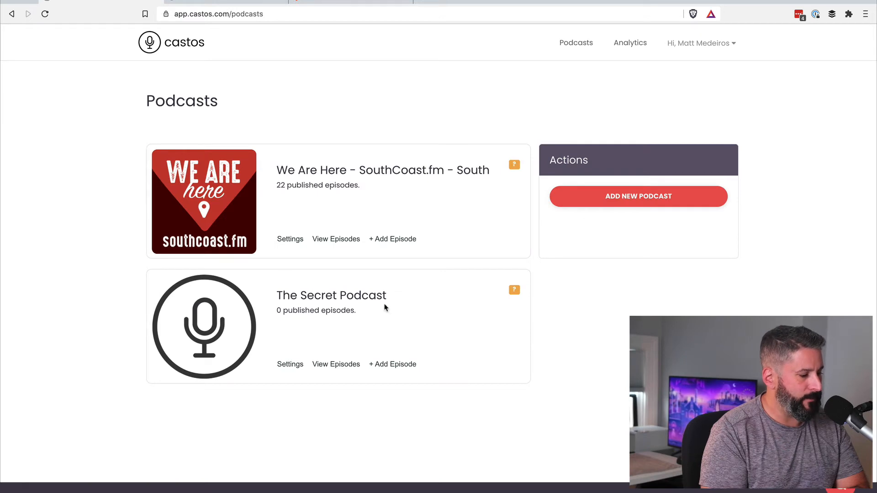
left_click(328, 5)
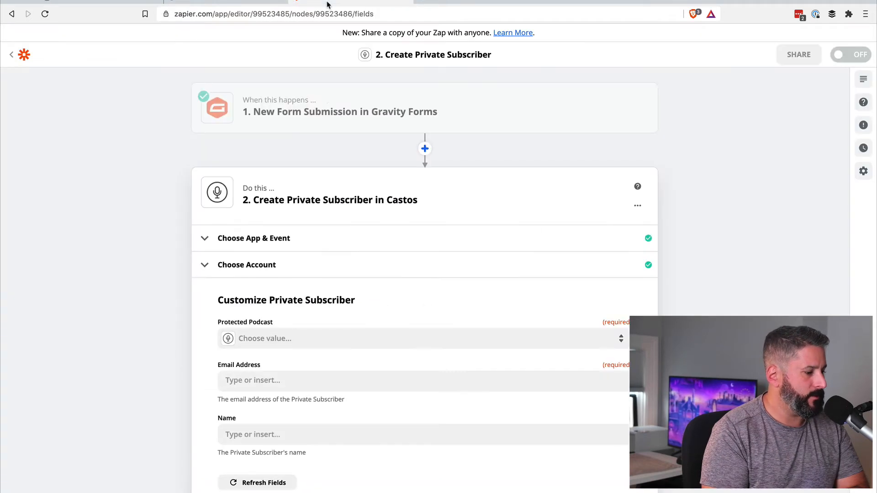
left_click(304, 338)
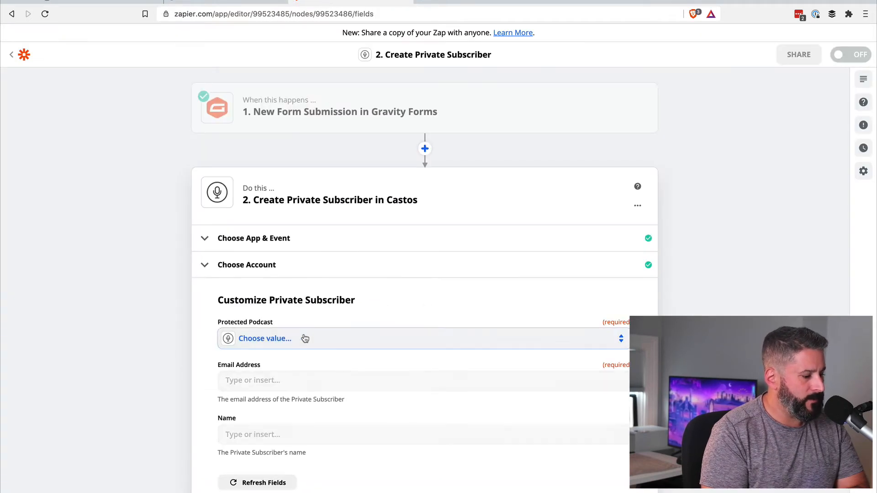
left_click(289, 428)
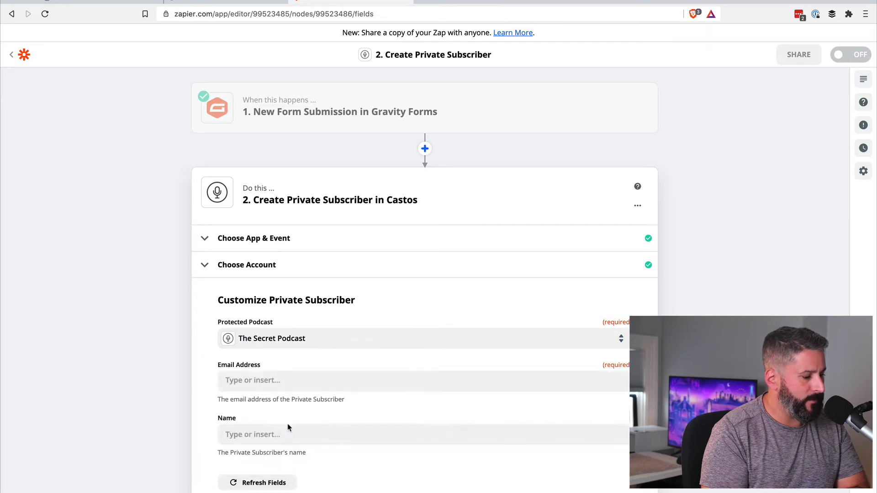
Map the form's 1. Email into Email Address and 1. Name into Name, then continue.
left_click(298, 382)
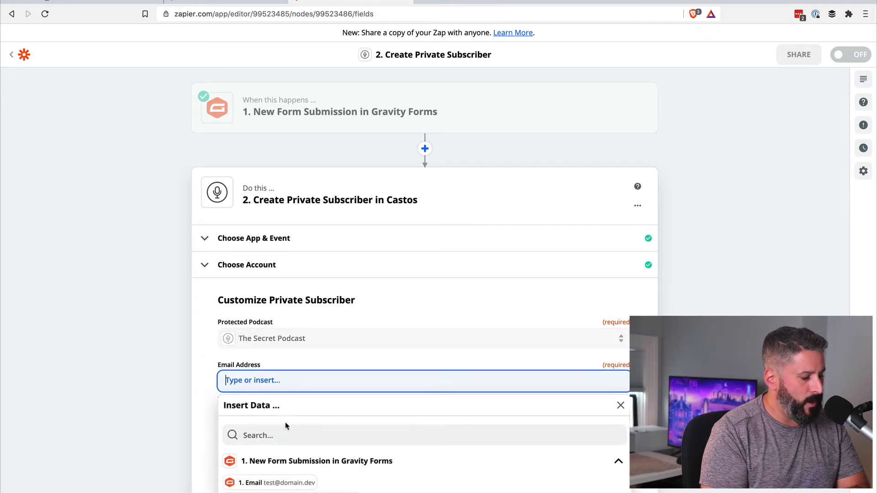
left_click(284, 484)
left_click(183, 390)
scroll(183, 391, "down", 3)
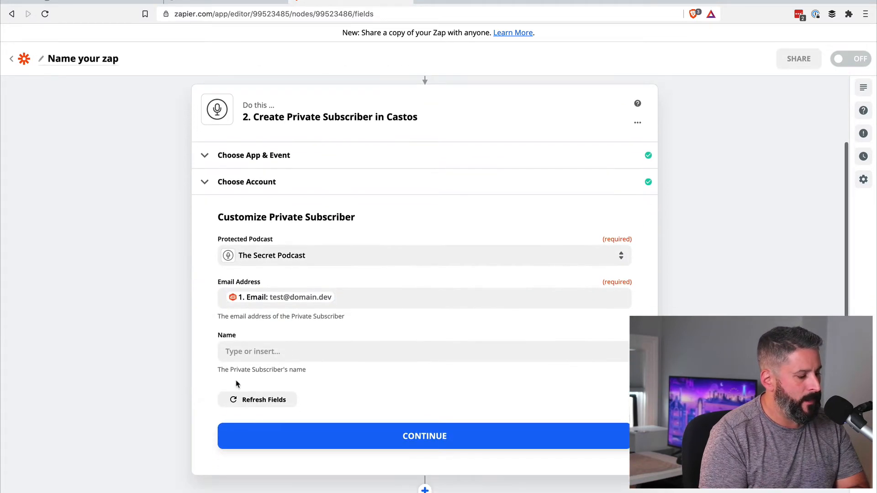
left_click(272, 351)
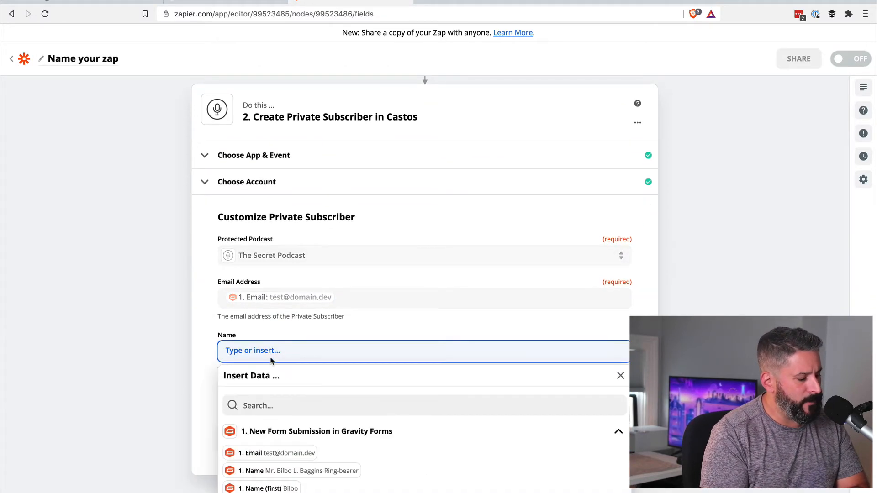
left_click(273, 475)
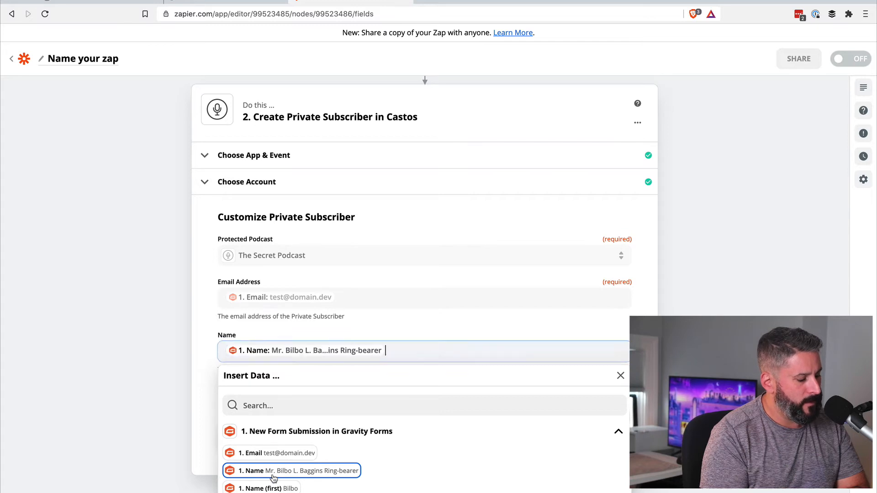
left_click(142, 379)
left_click(401, 437)
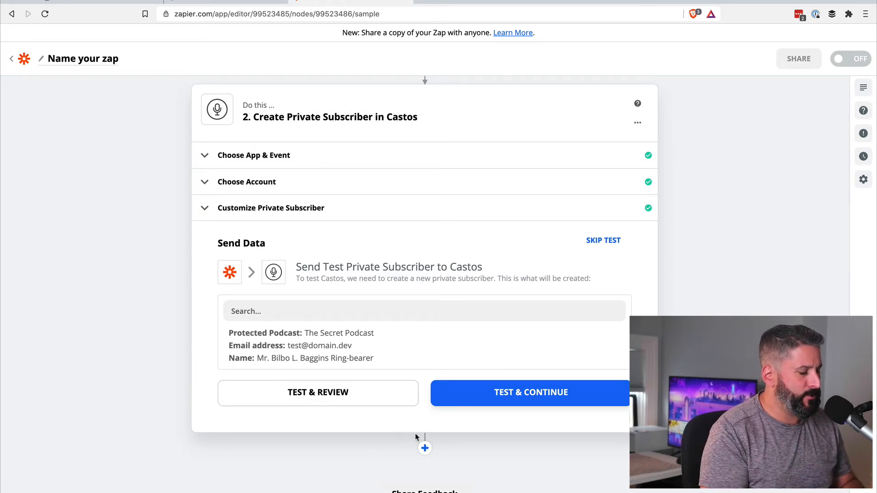
Send a test subscriber to Castos, turn the zap on, and dismiss the share offer.
left_click(501, 399)
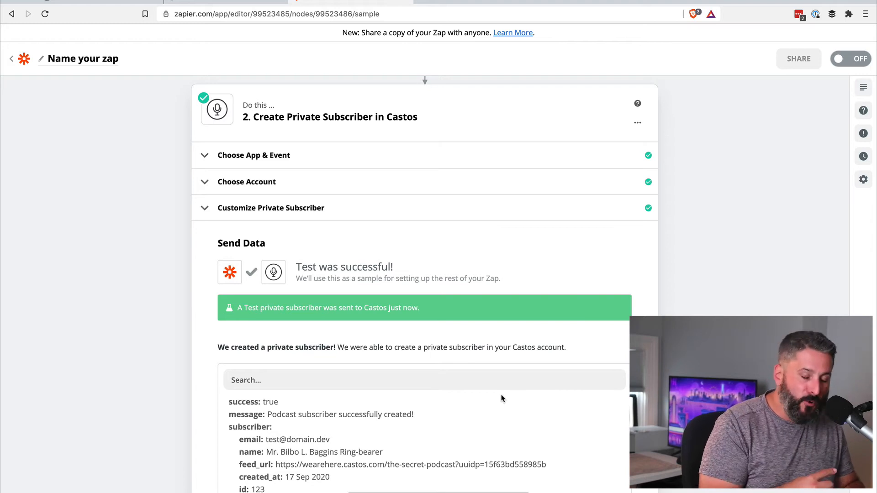
scroll(505, 379, "down", 2)
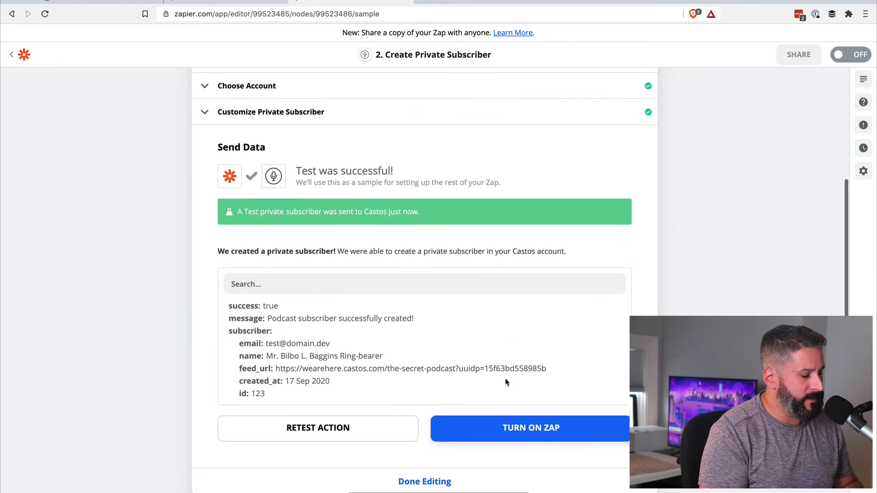
left_click(522, 430)
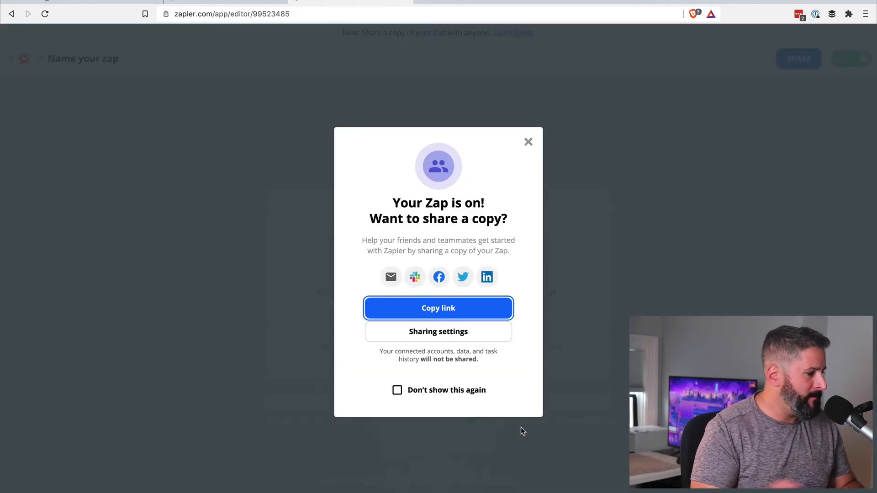
left_click(527, 145)
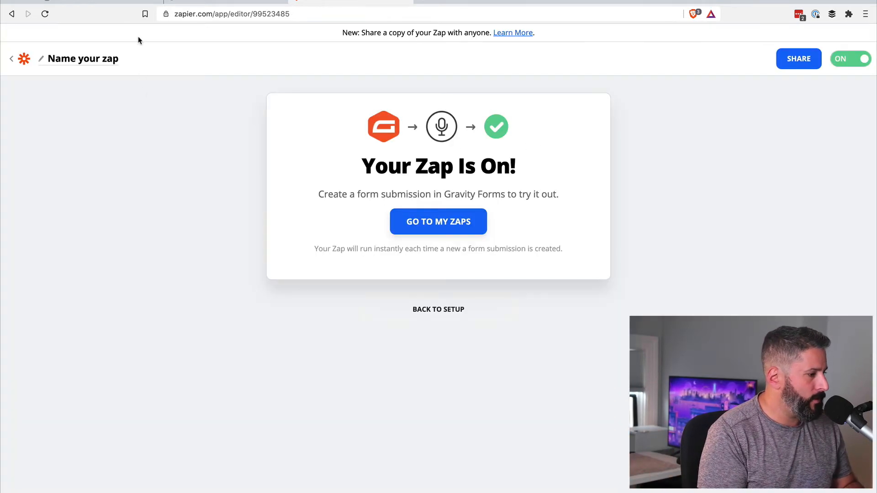
left_click(106, 1)
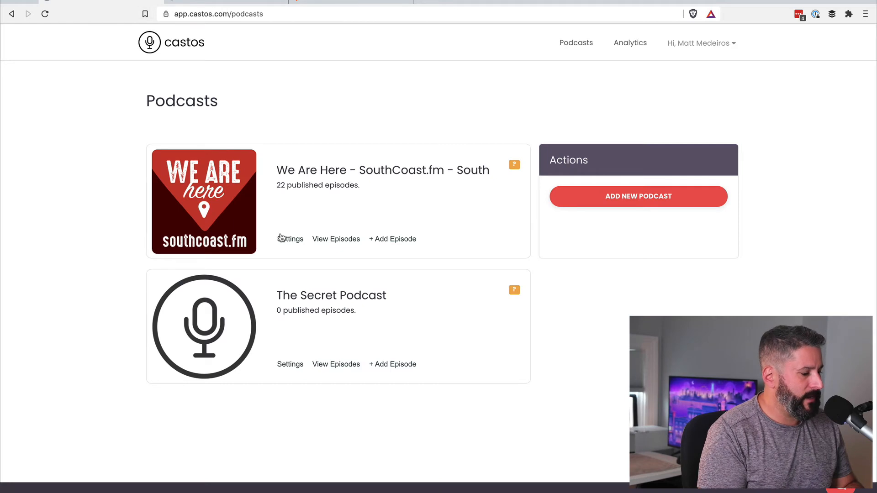
Review The Secret Podcast's Distribution subscribers in Castos (one private subscriber), then return to WordPress.
left_click(333, 297)
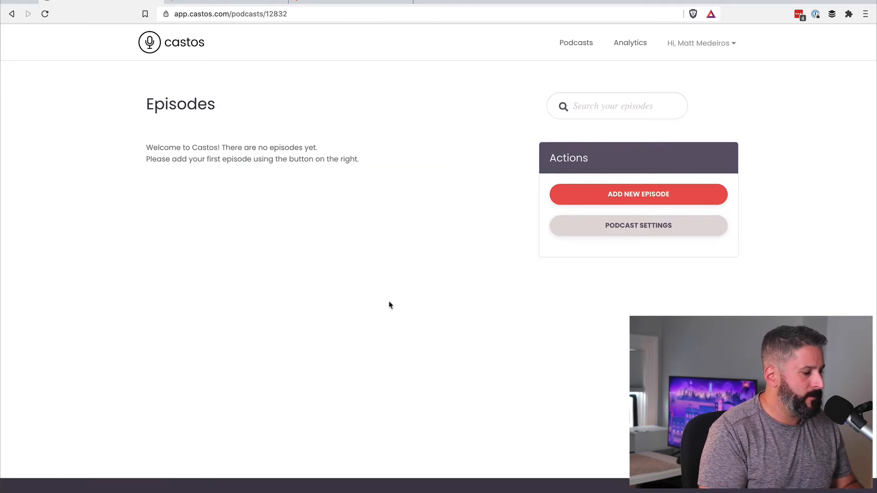
left_click(606, 225)
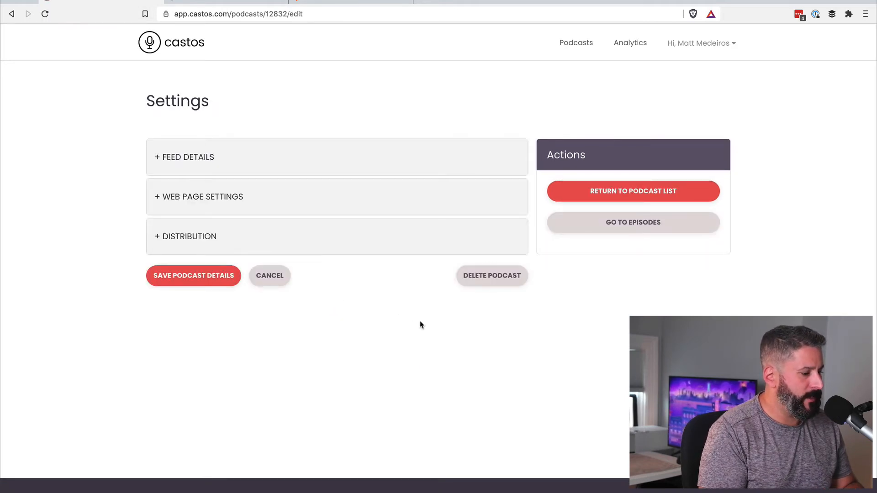
left_click(202, 239)
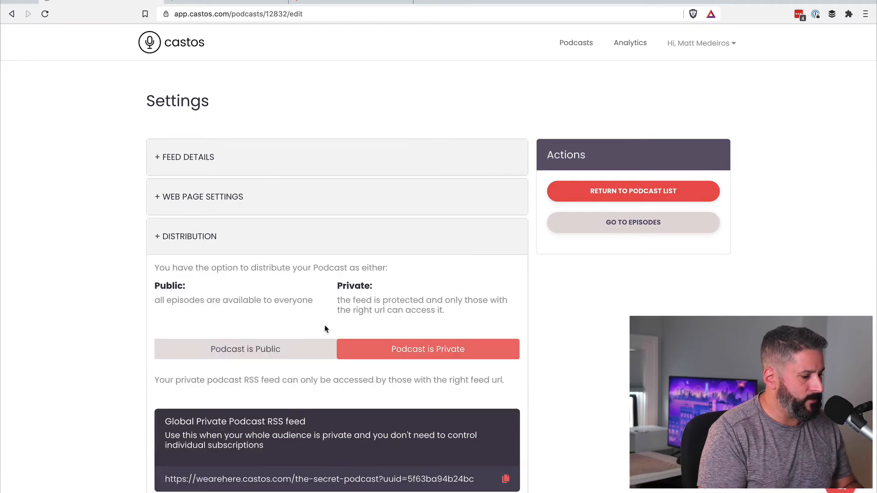
scroll(476, 361, "down", 1)
scroll(476, 361, "down", 6)
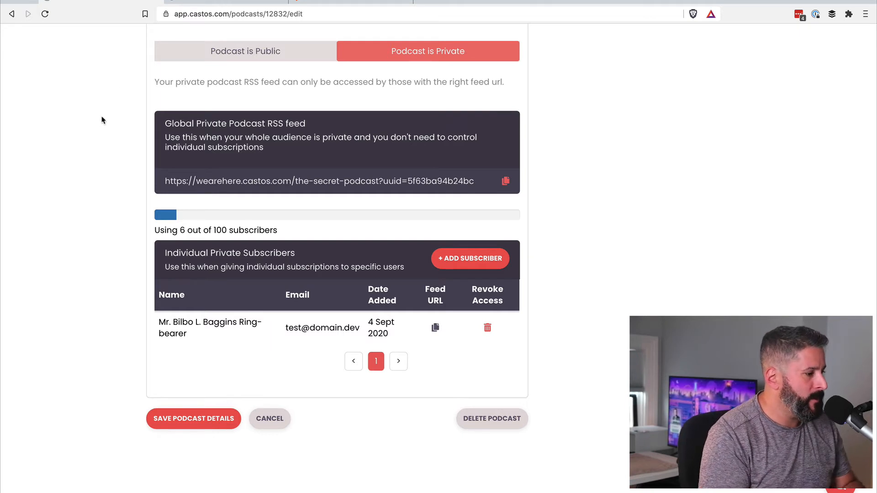
left_click(222, 6)
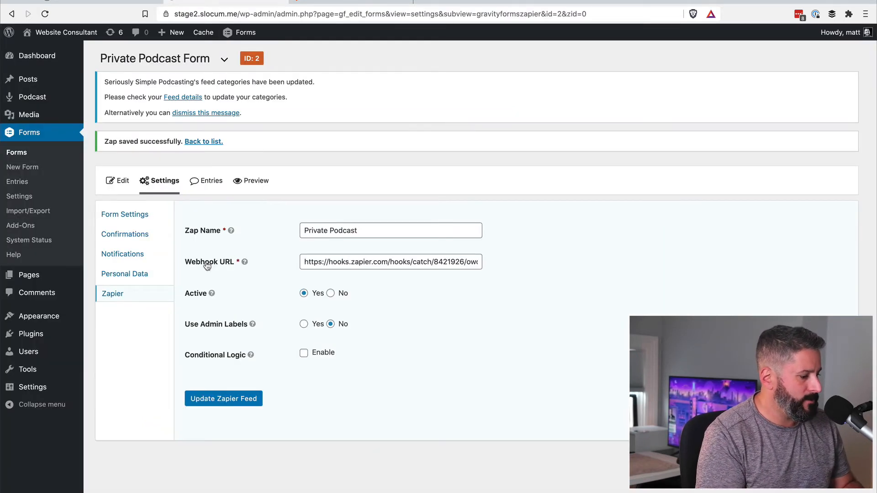
Create a new WordPress page titled 'Secret Podcast'.
mouse_move(43, 106)
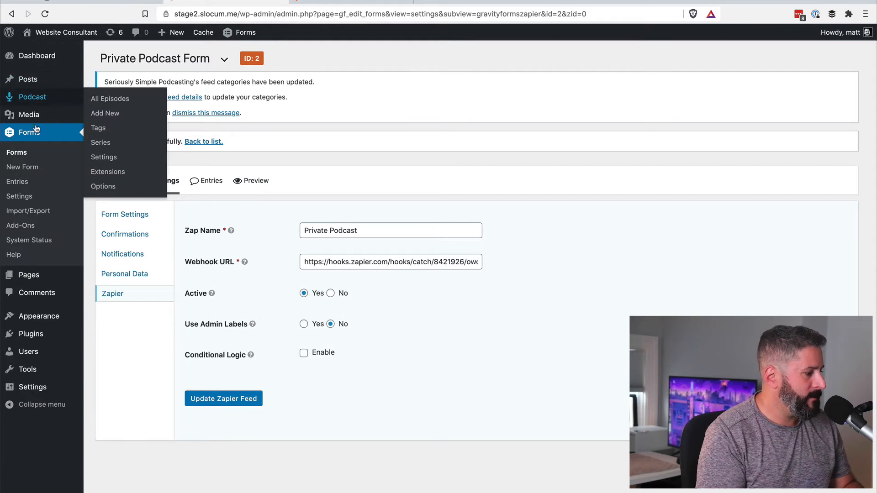
mouse_move(34, 273)
left_click(99, 283)
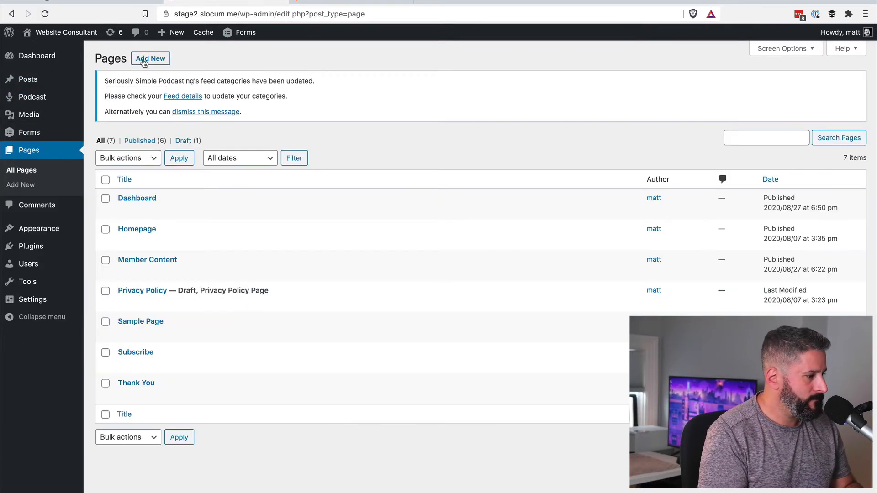
left_click(144, 62)
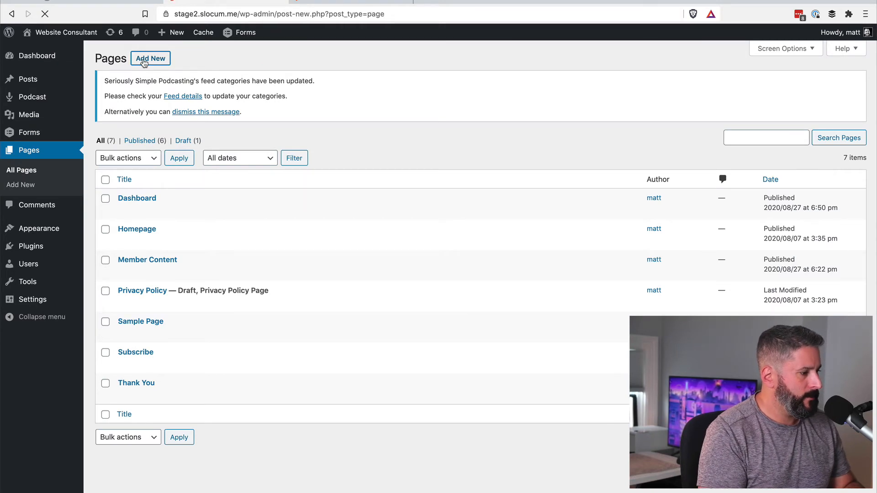
type("Secre")
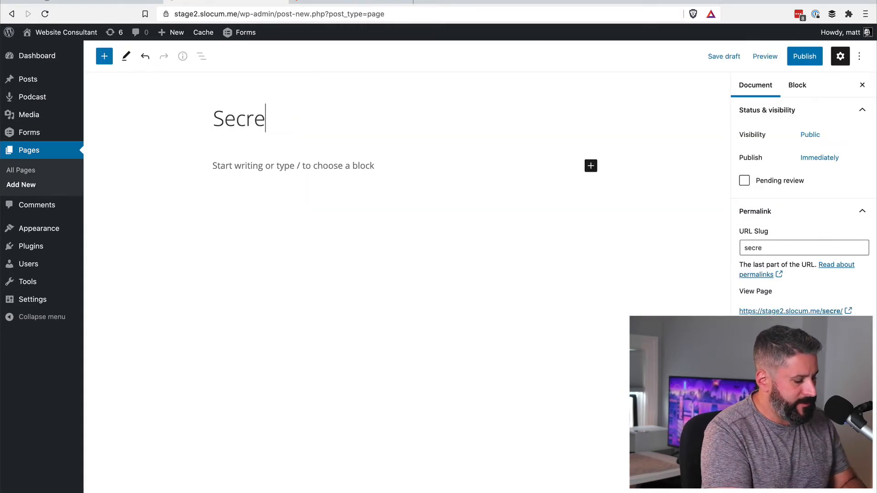
type("t Podcast")
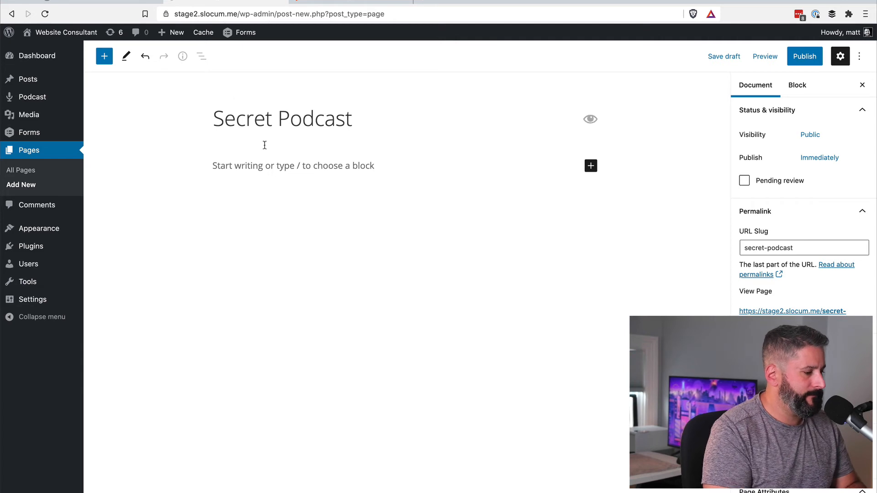
Embed the Private Podcast Form via a Gravity Forms block and publish the page.
left_click(266, 164)
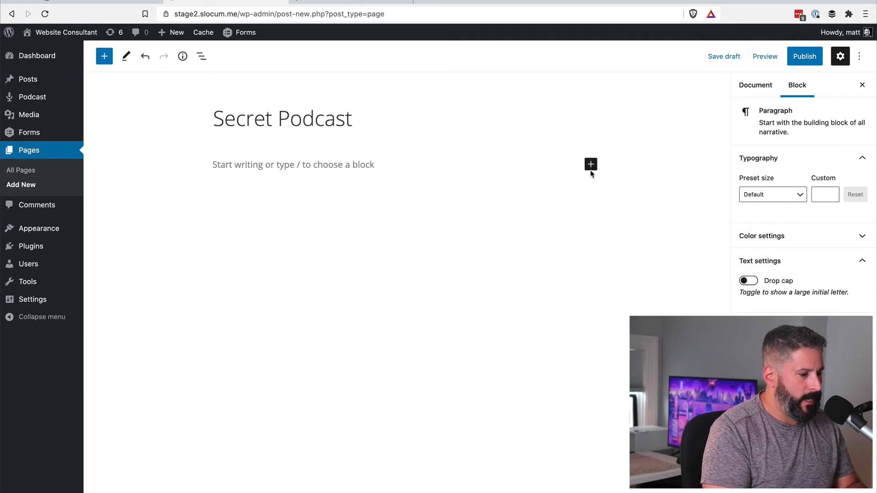
left_click(591, 167)
left_click(666, 250)
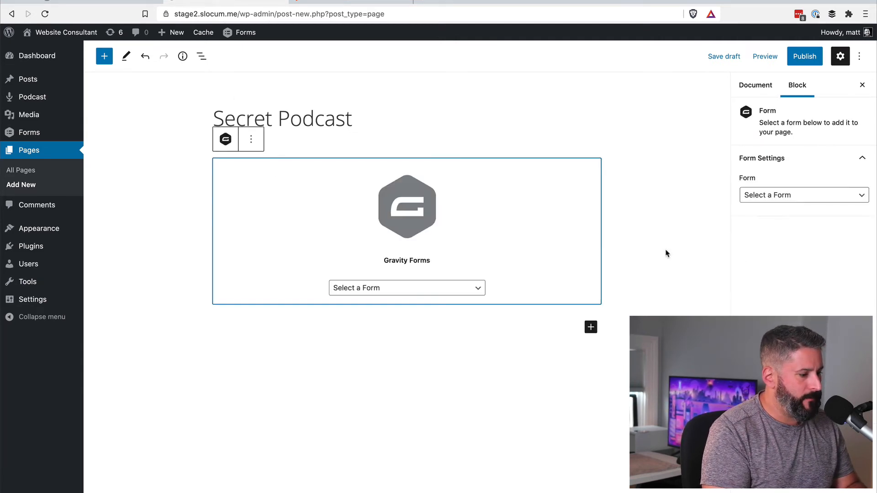
left_click(484, 288)
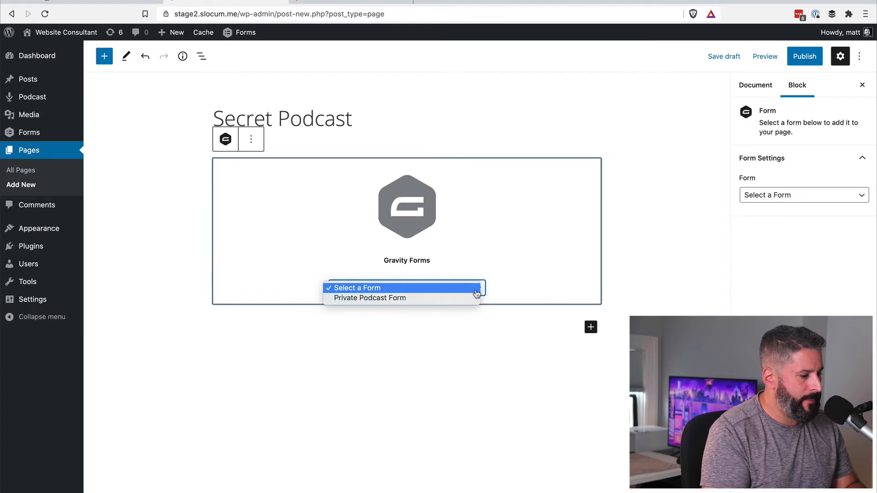
left_click(439, 299)
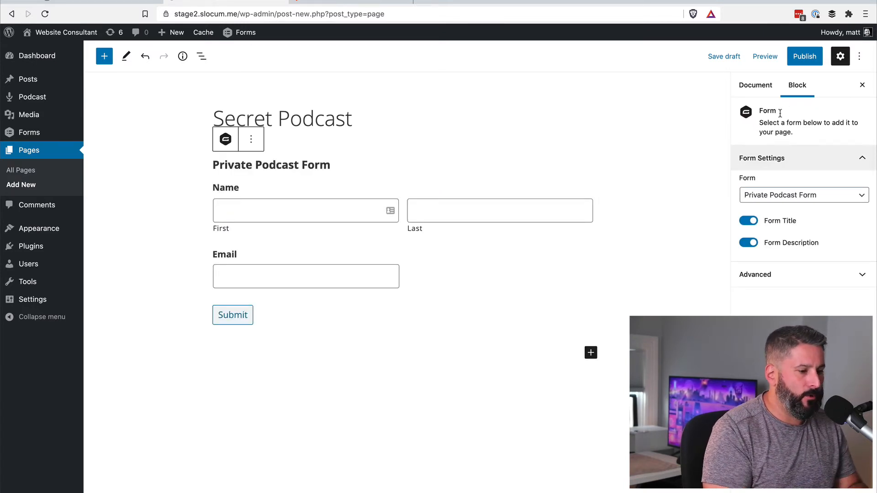
left_click(804, 59)
left_click(802, 60)
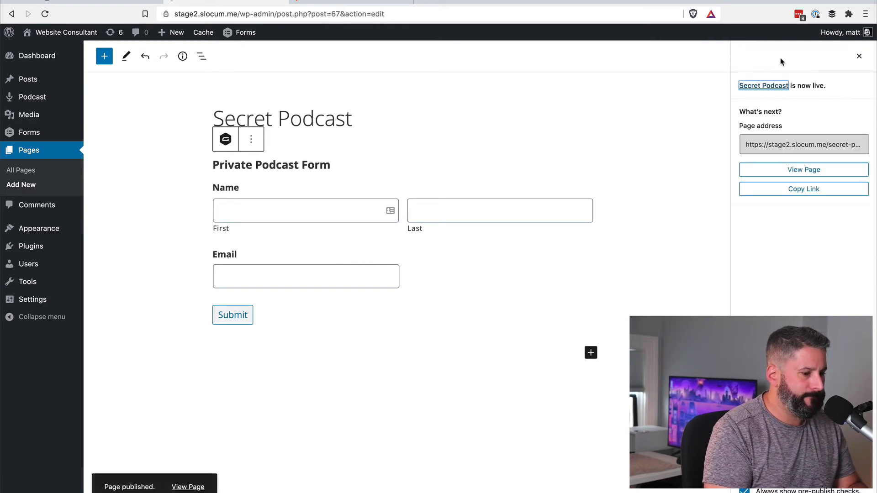
View the published Secret Podcast page on the live site.
left_click(787, 174)
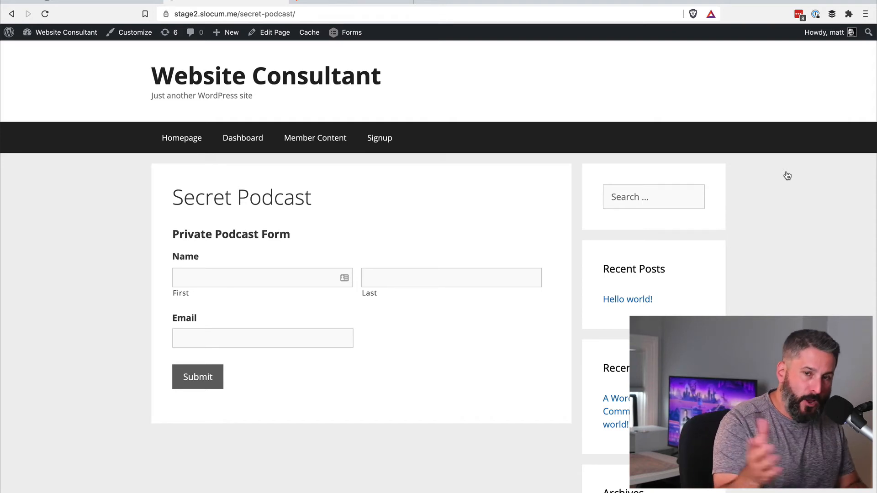
Submit a test signup on the Private Podcast Form with a first name, last name and email.
left_click(288, 271)
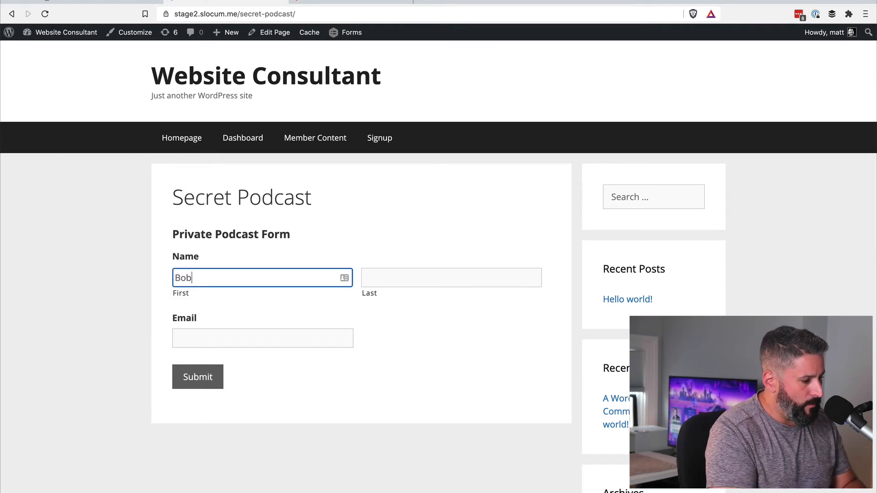
key("Tab")
key("Tab")
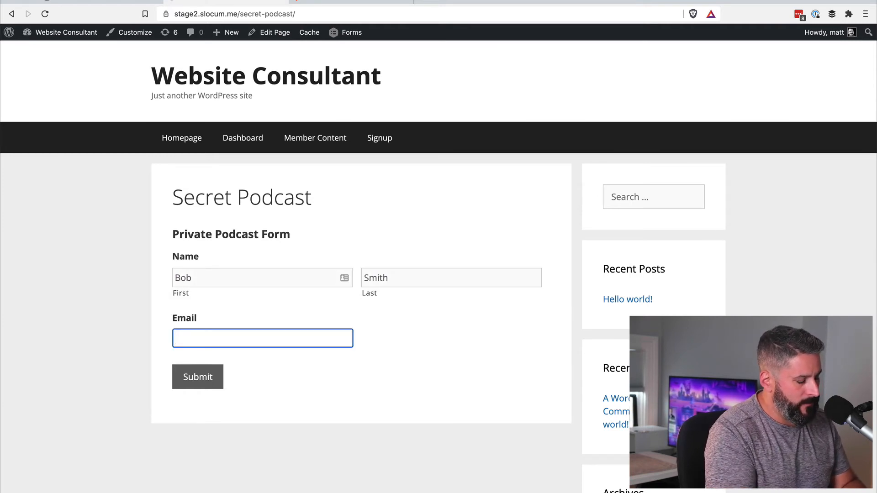
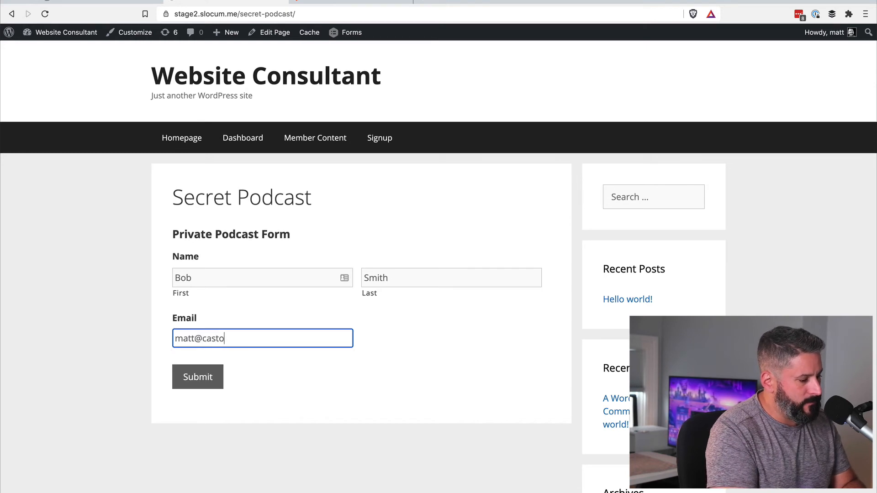
left_click(197, 381)
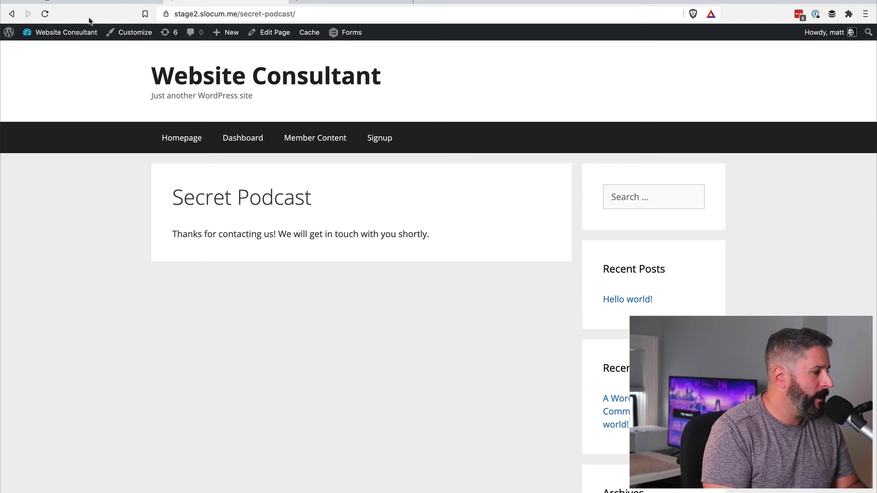
Reload Castos podcast settings and confirm the new private subscriber appears under Distribution.
left_click(97, 4)
key("super+r")
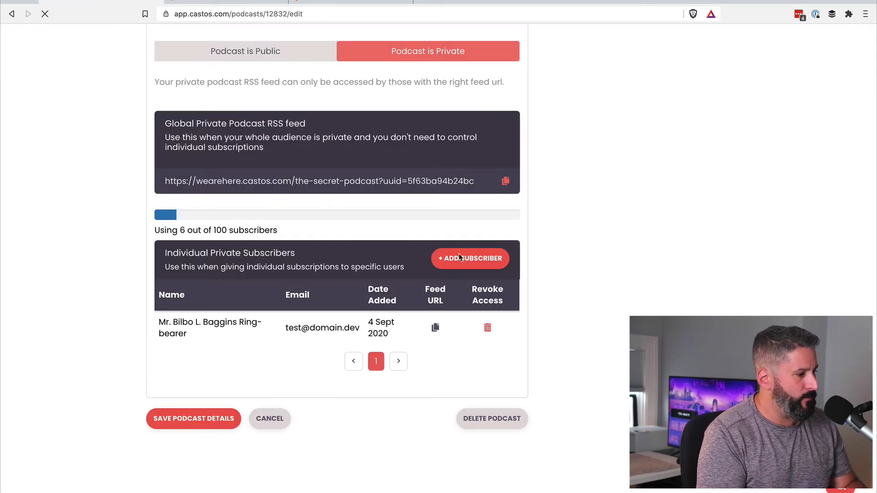
left_click(202, 232)
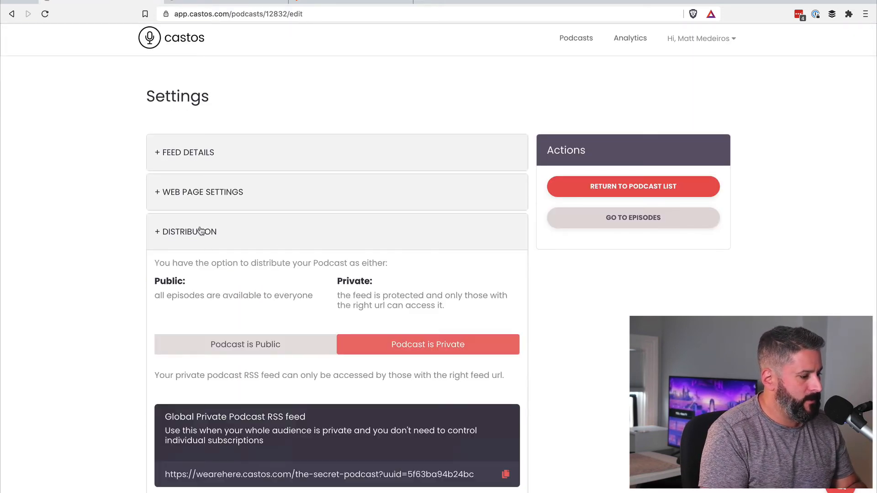
scroll(396, 304, "down", 1)
scroll(396, 301, "down", 7)
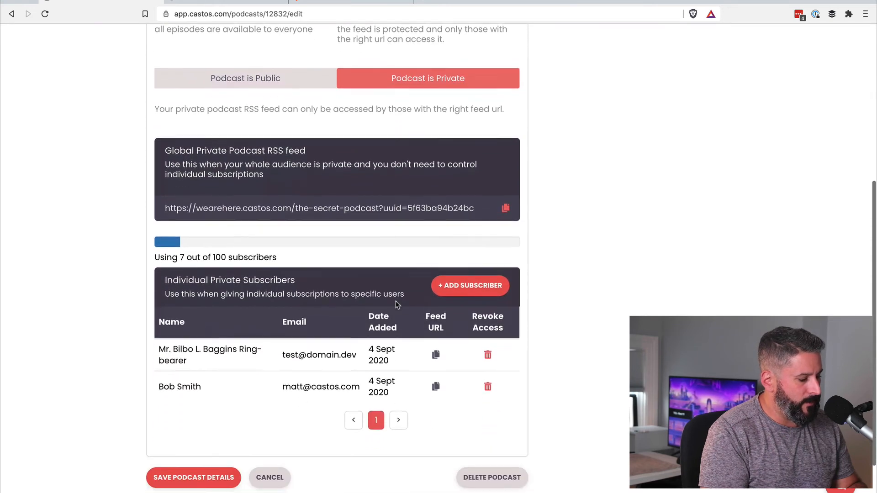